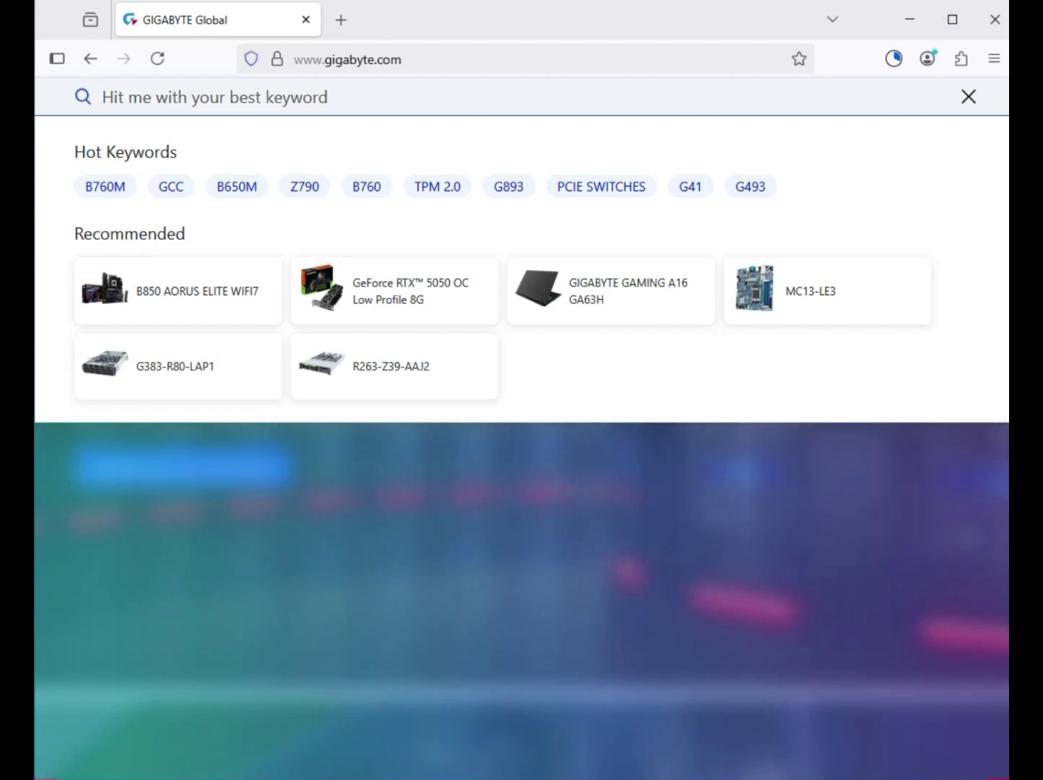
# Search the site for B850M AORUS ELITE WIFI7 ICE-P, filter to products and open the motherboard's product page
pyautogui.write('B850M AORUS ELITE WIFI7 ICE-P')
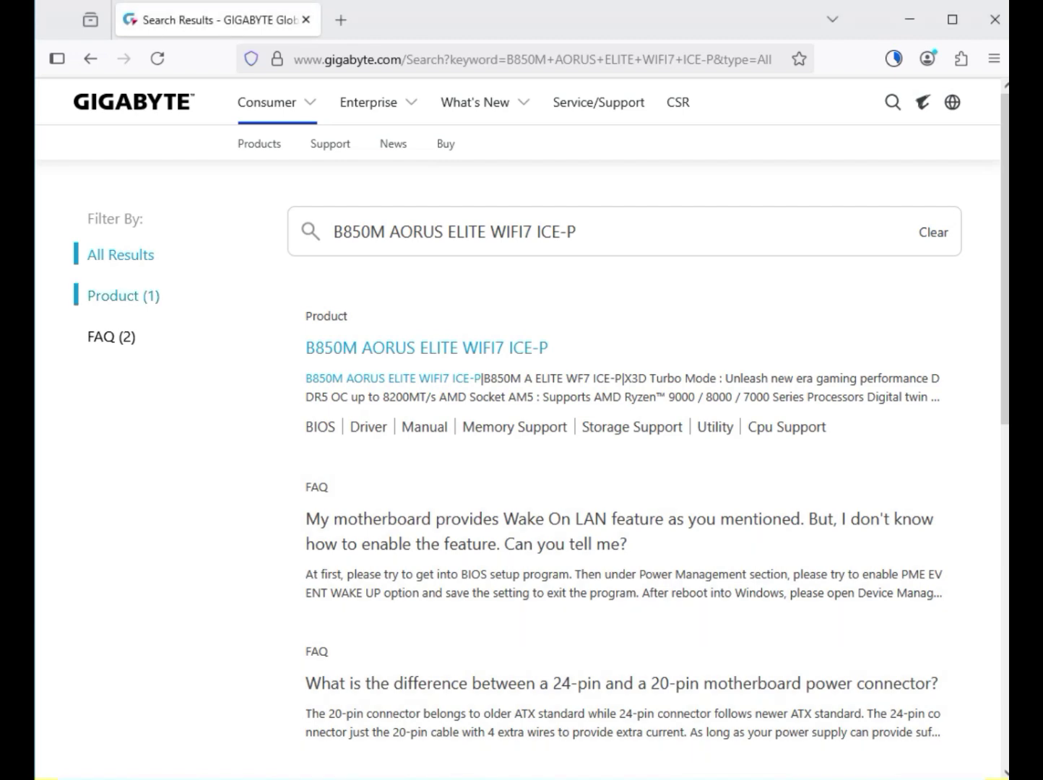
pyautogui.click(127, 295)
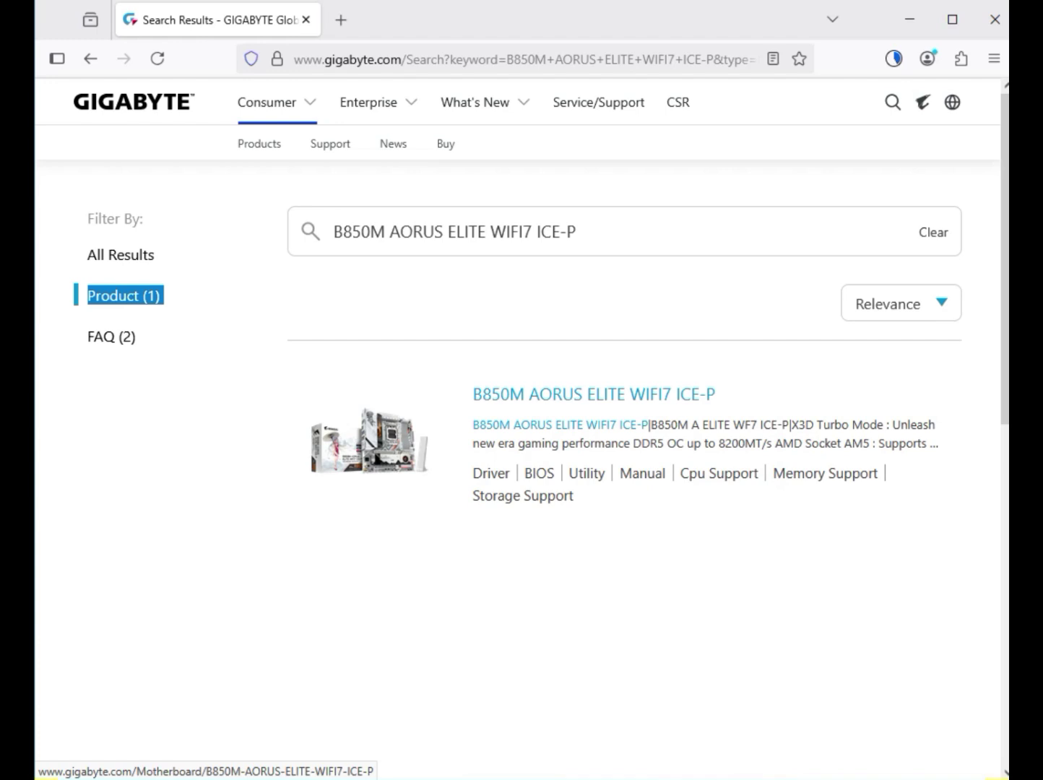
pyautogui.doubleClick(594, 394)
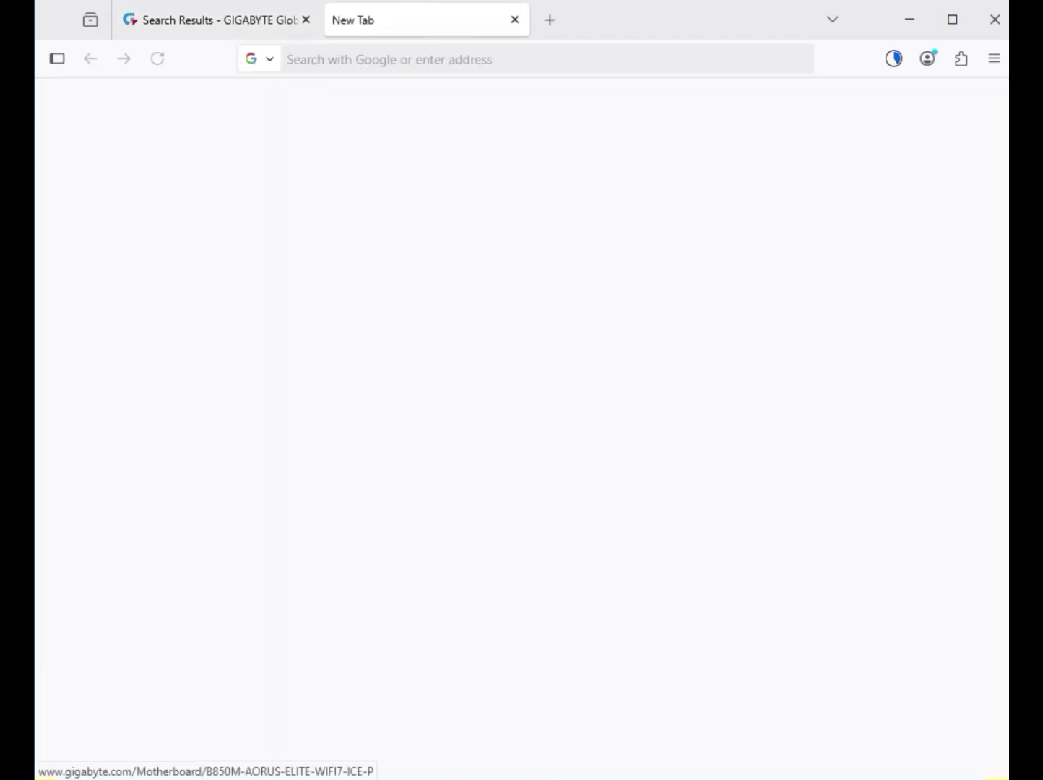
pyautogui.click(671, 20)
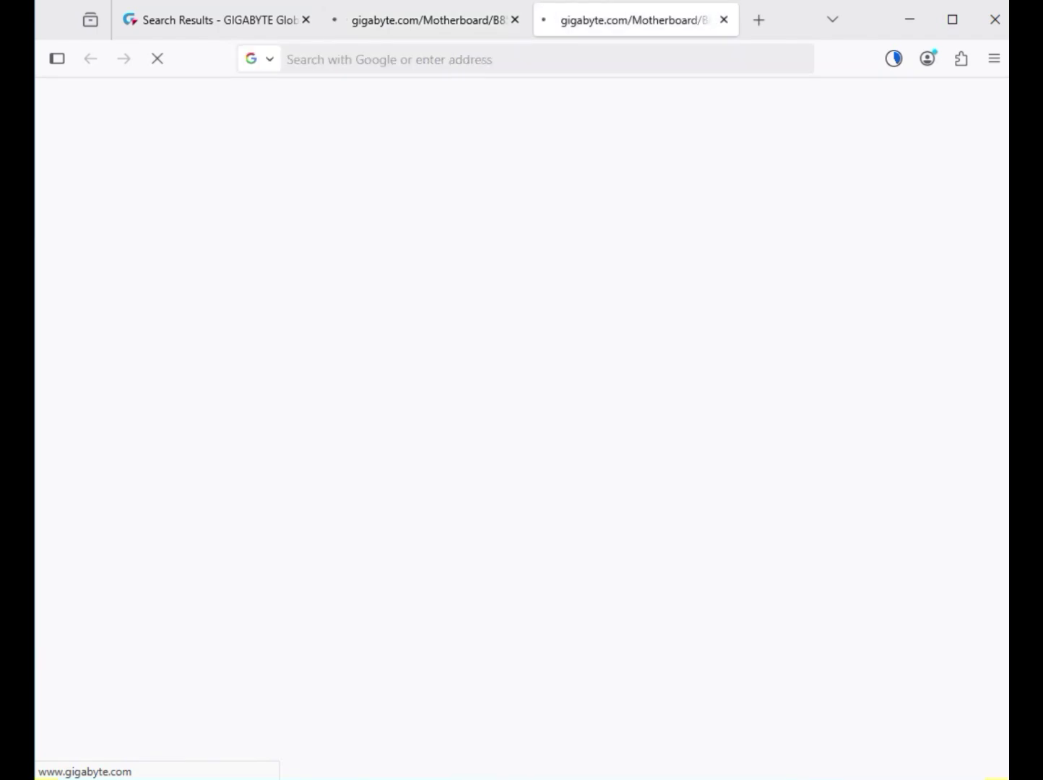
pyautogui.click(722, 20)
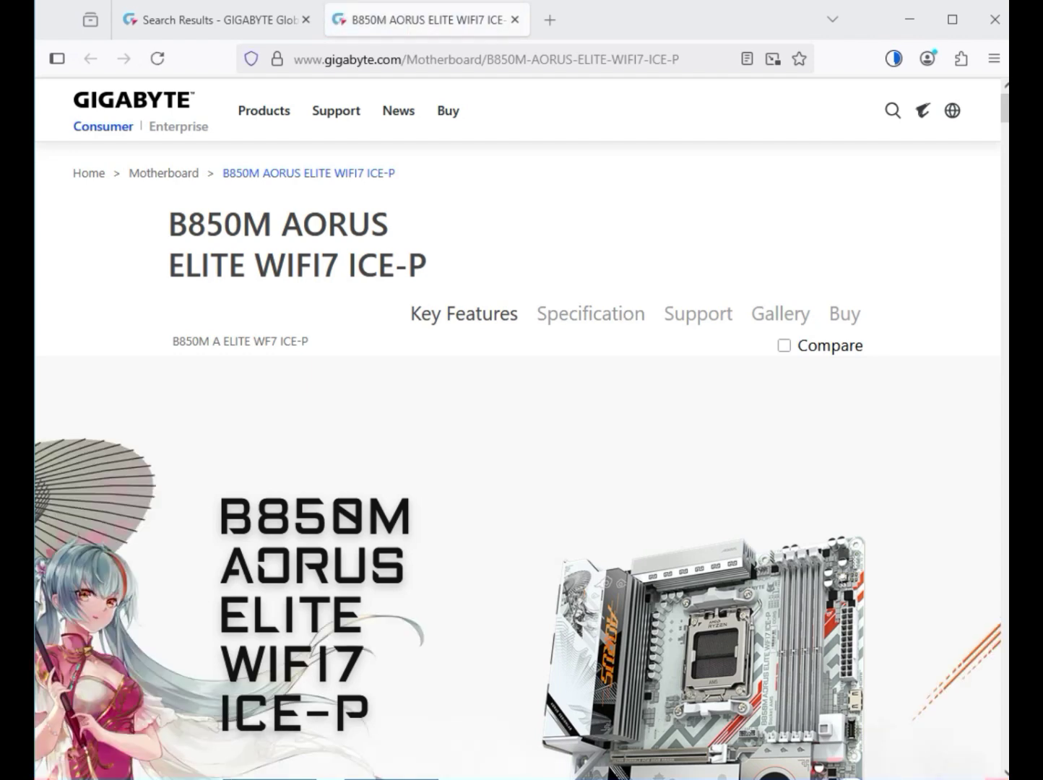
# Open the motherboard's support downloads and set the driver OS to Windows 11 64bit
pyautogui.moveTo(661, 314); pyautogui.dragTo(734, 314)
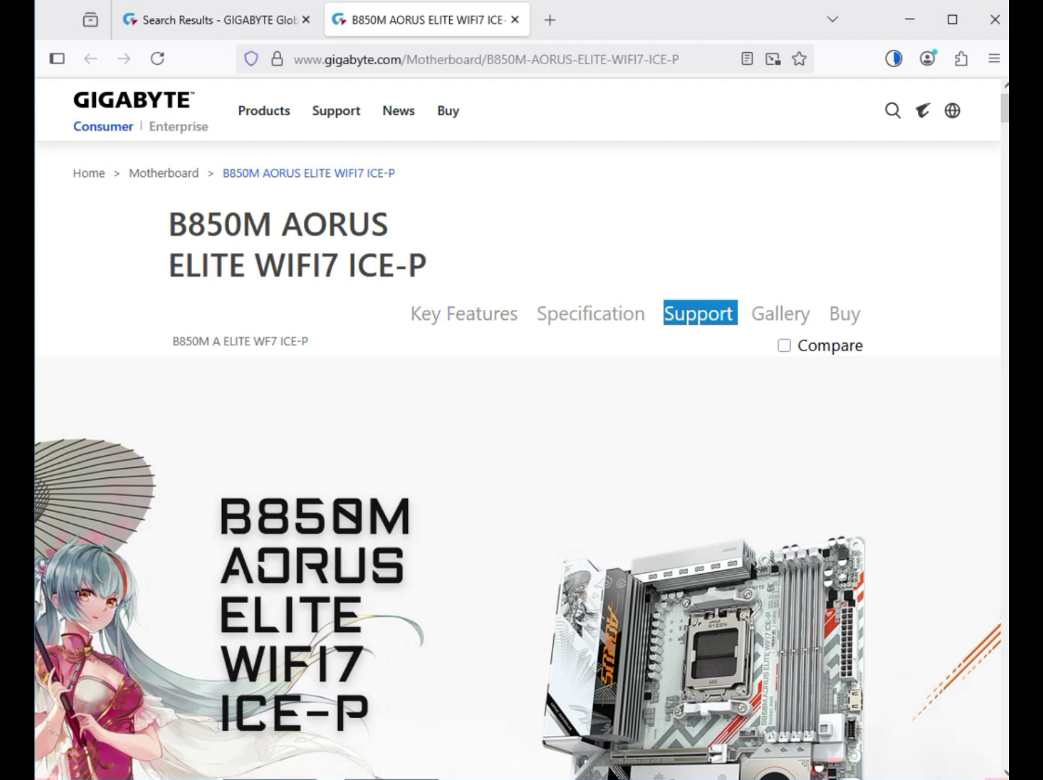
pyautogui.click(698, 314)
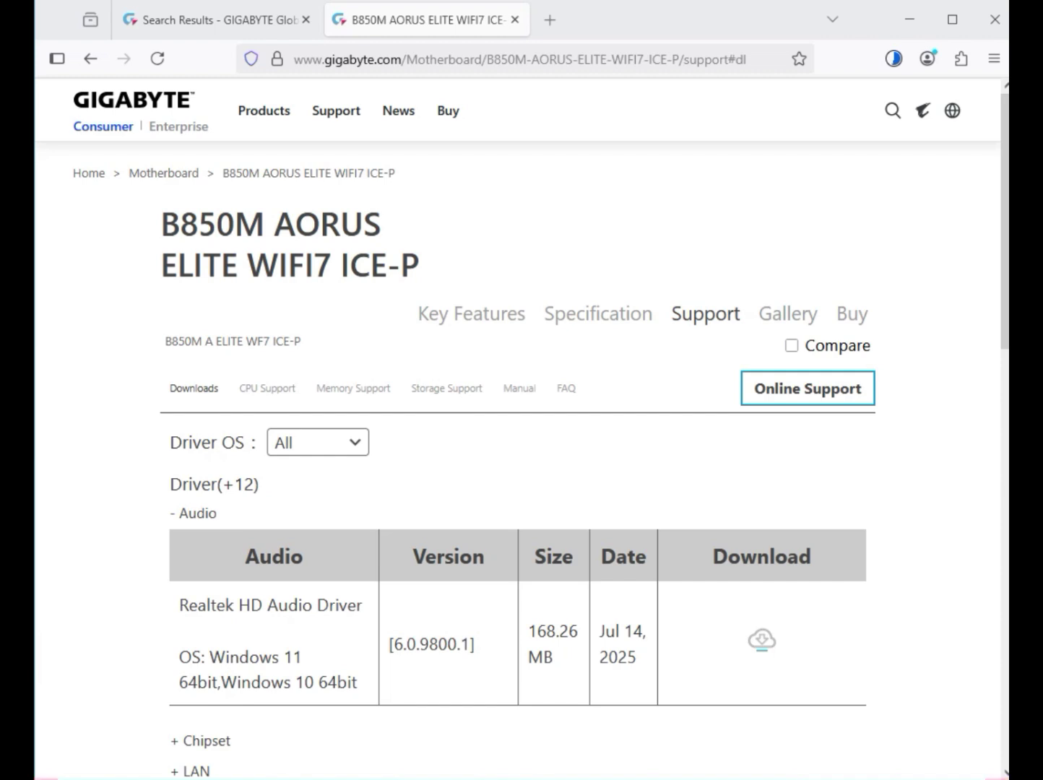
pyautogui.click(318, 441)
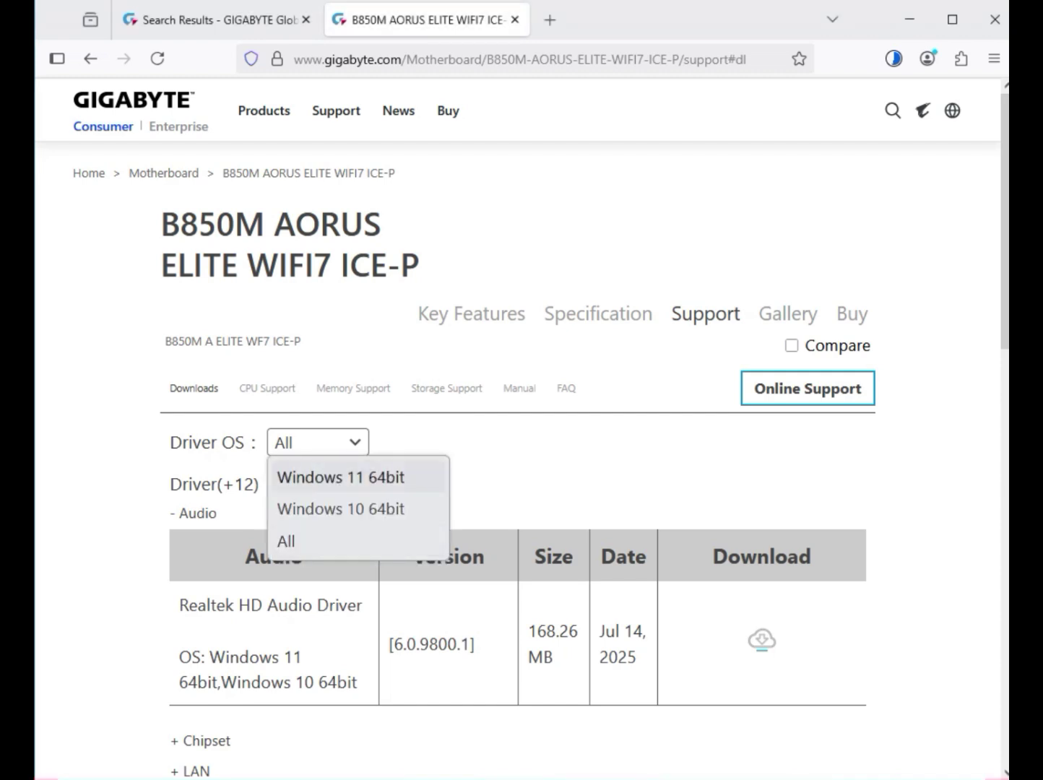
pyautogui.click(340, 477)
# Download the Realtek HD Audio Driver, version 6.0.9800.1, from the audio drivers
pyautogui.moveTo(218, 514); pyautogui.dragTo(189, 513)
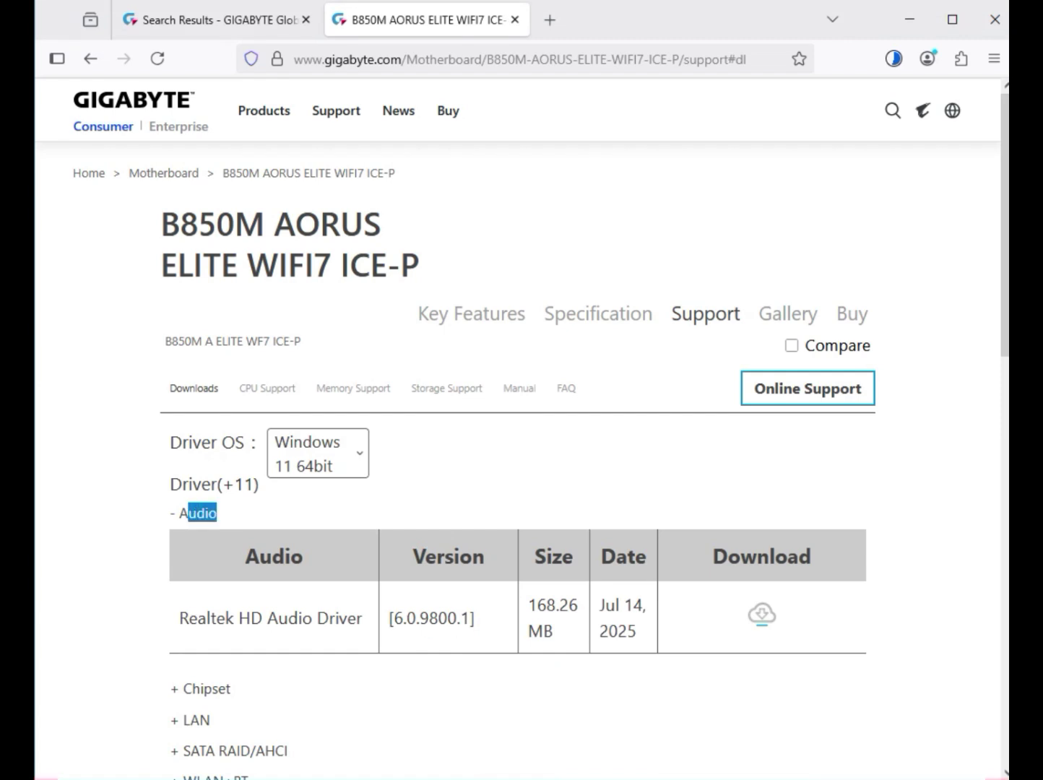
pyautogui.moveTo(238, 619); pyautogui.dragTo(363, 618)
pyautogui.click(761, 614)
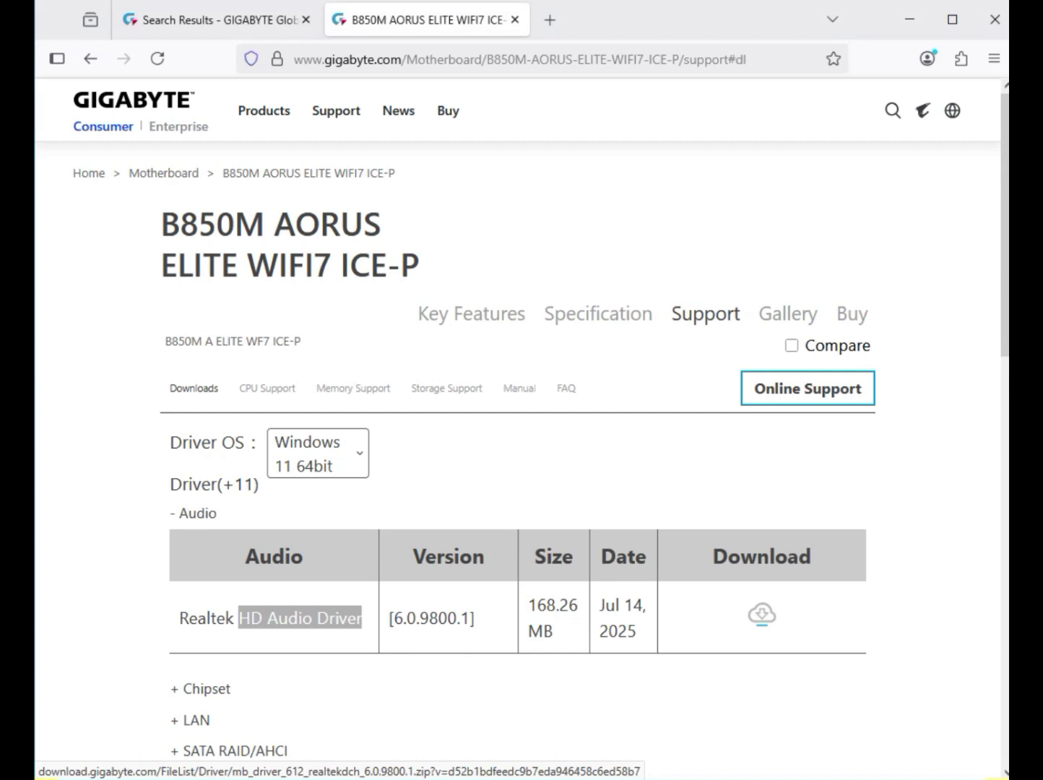
# Expand the chipset drivers and download the AMD Chipset Driver, version 7.03.21.2116
pyautogui.scroll(-1, 762, 614)
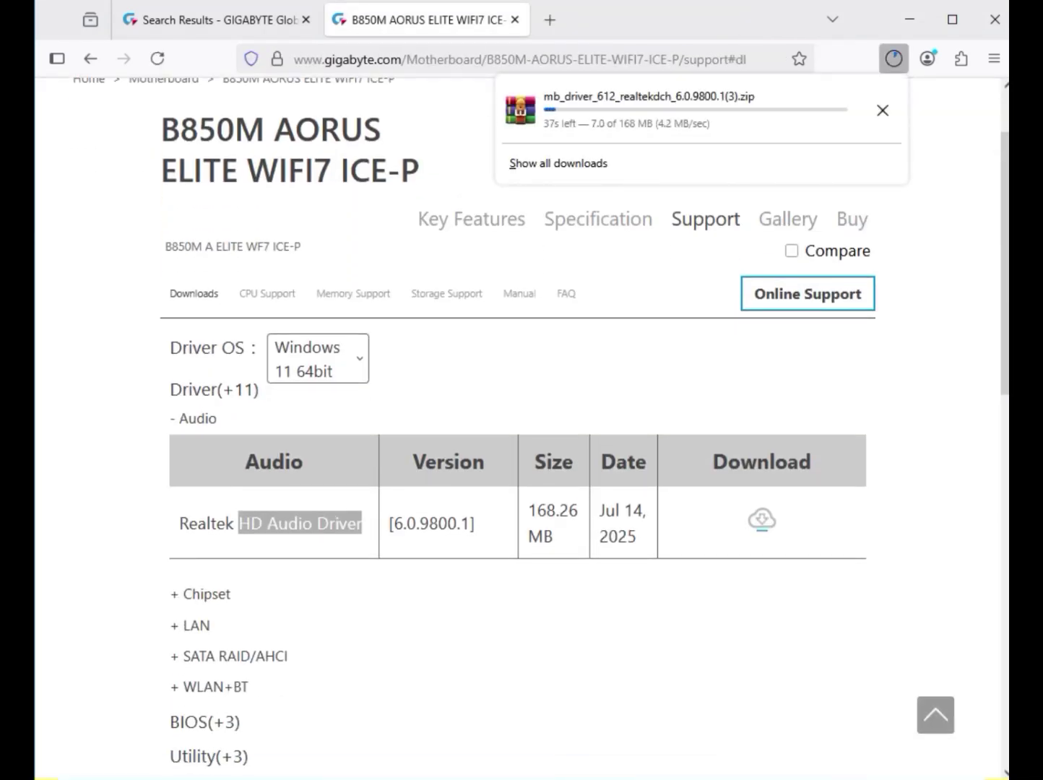
pyautogui.moveTo(232, 594); pyautogui.dragTo(184, 595)
pyautogui.click(206, 594)
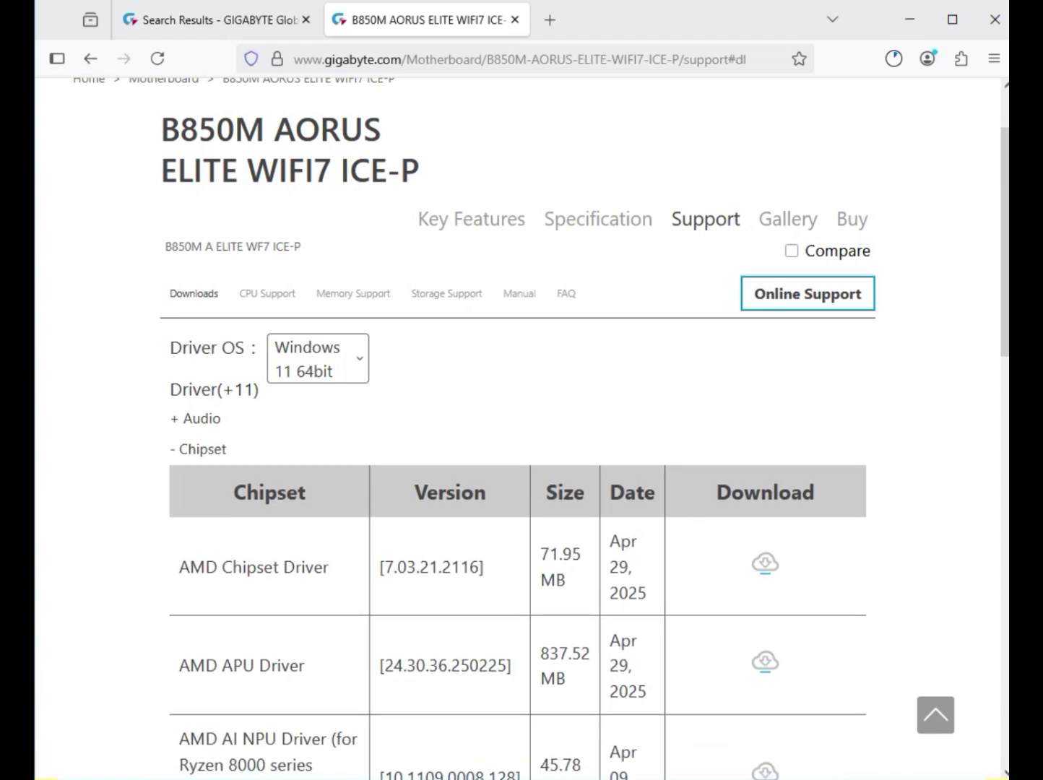
pyautogui.doubleClick(197, 567)
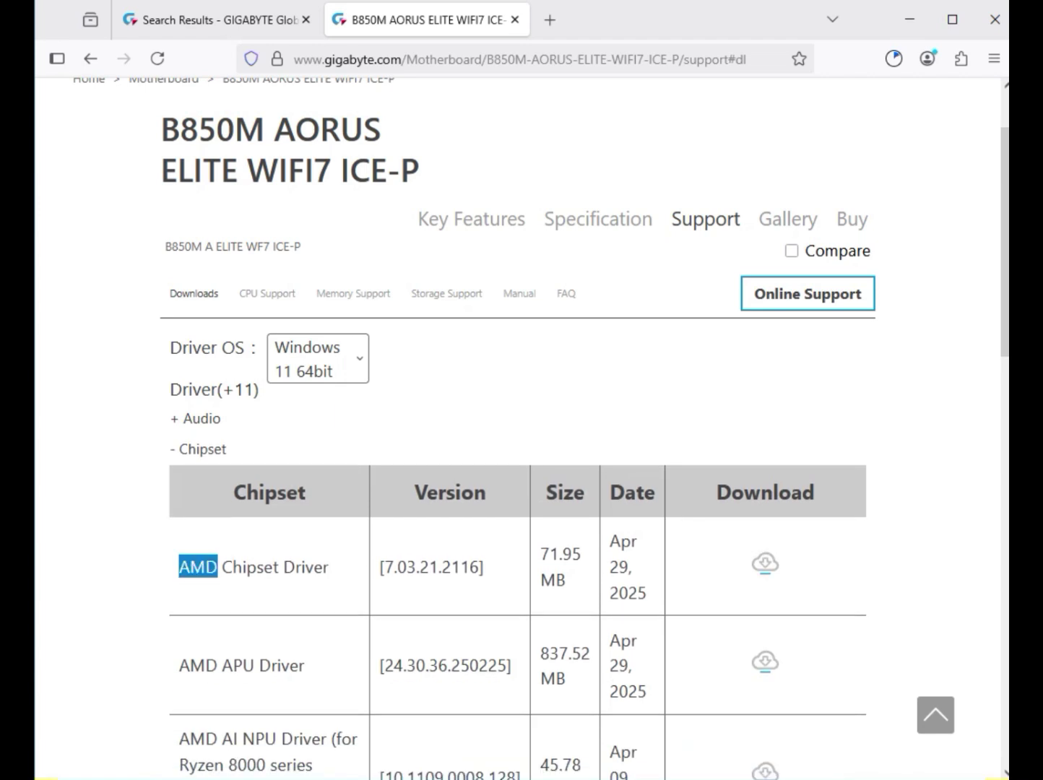
pyautogui.tripleClick(198, 567)
pyautogui.click(772, 570)
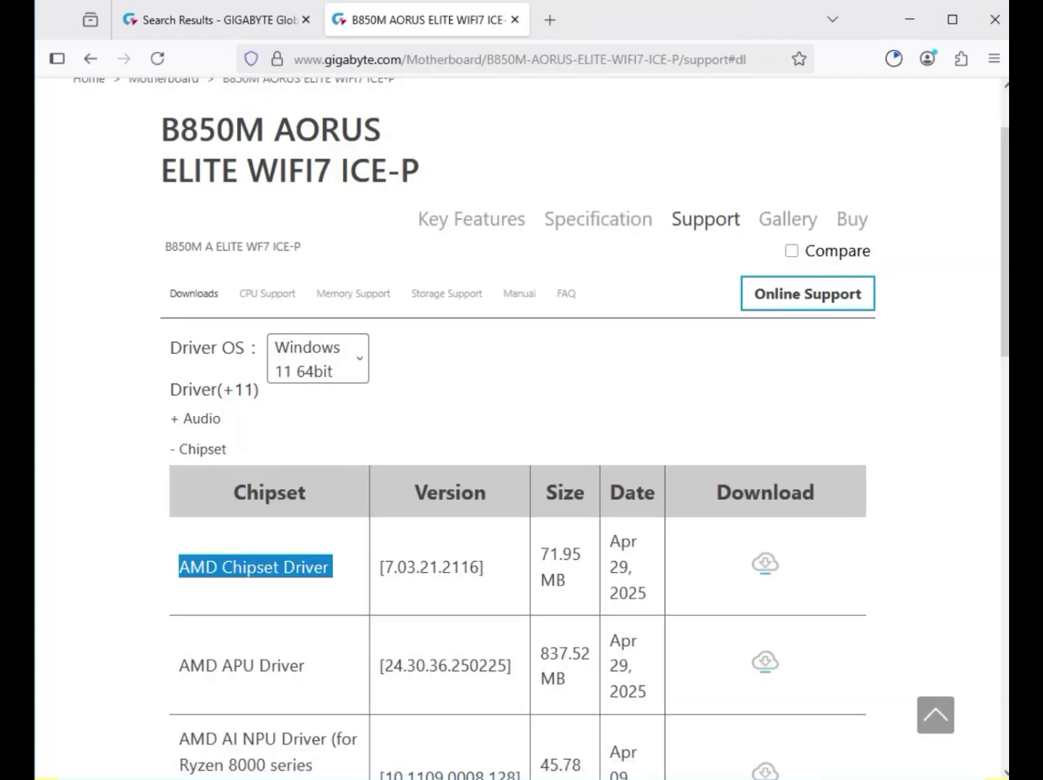
# Expand the LAN drivers and download the Realtek LAN Driver, version 11.24.0318.2025
pyautogui.scroll(-6, 521, 434)
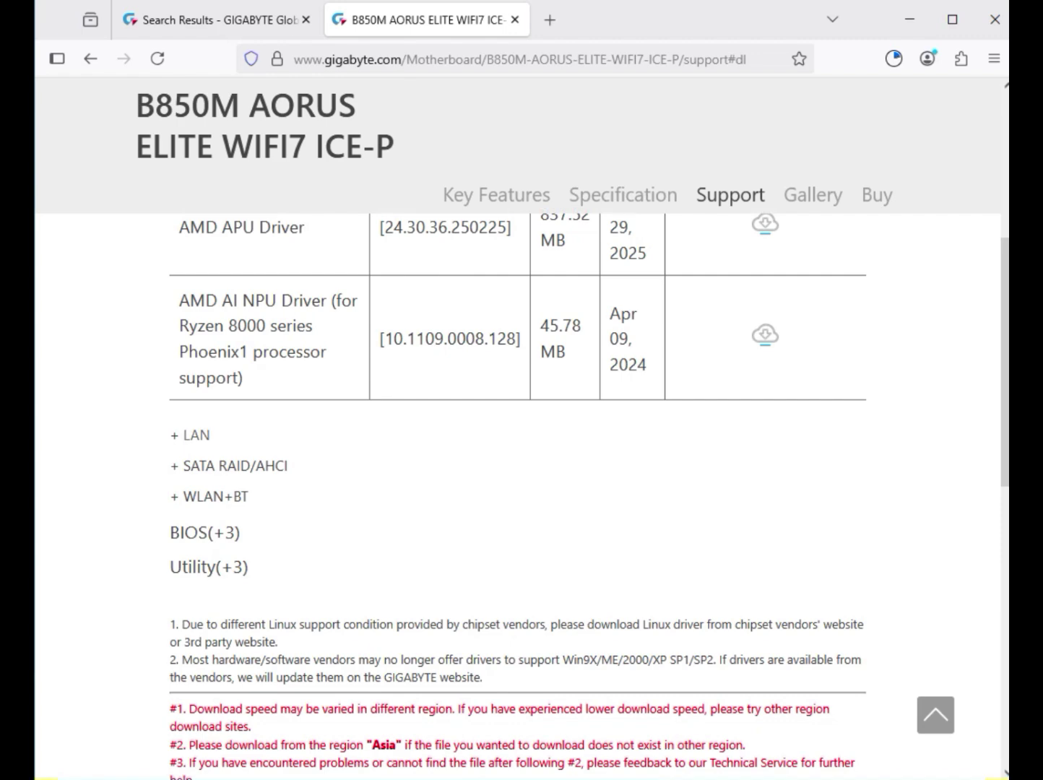
pyautogui.click(196, 435)
pyautogui.scroll(4, 195, 436)
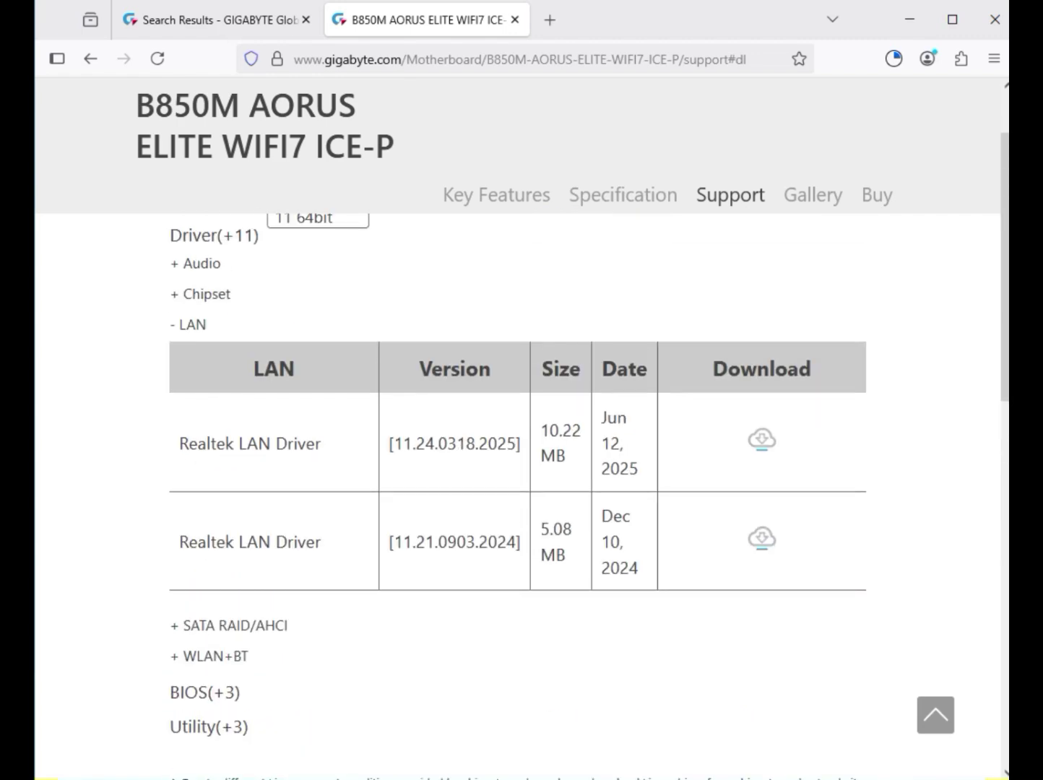
pyautogui.moveTo(178, 443); pyautogui.dragTo(638, 468)
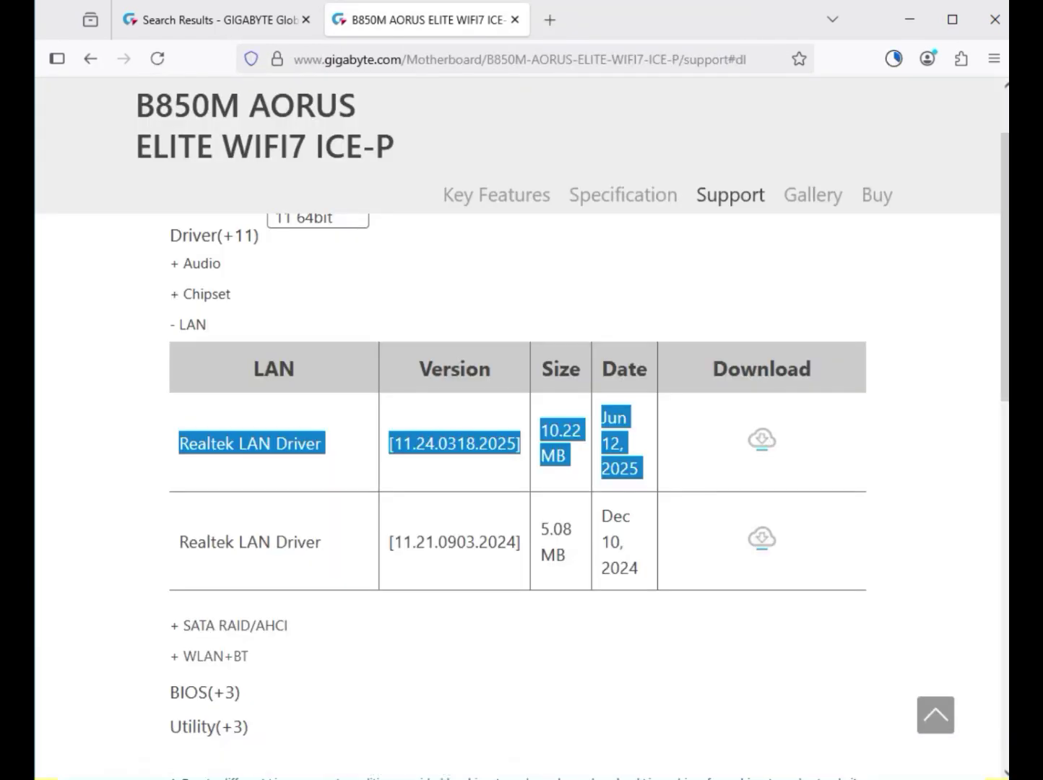
# Expand the WLAN+BT drivers and download the Realtek WIFI Driver 6102.24.126.1 and Realtek Bluetooth driver 18.4017.2404.2409
pyautogui.click(209, 656)
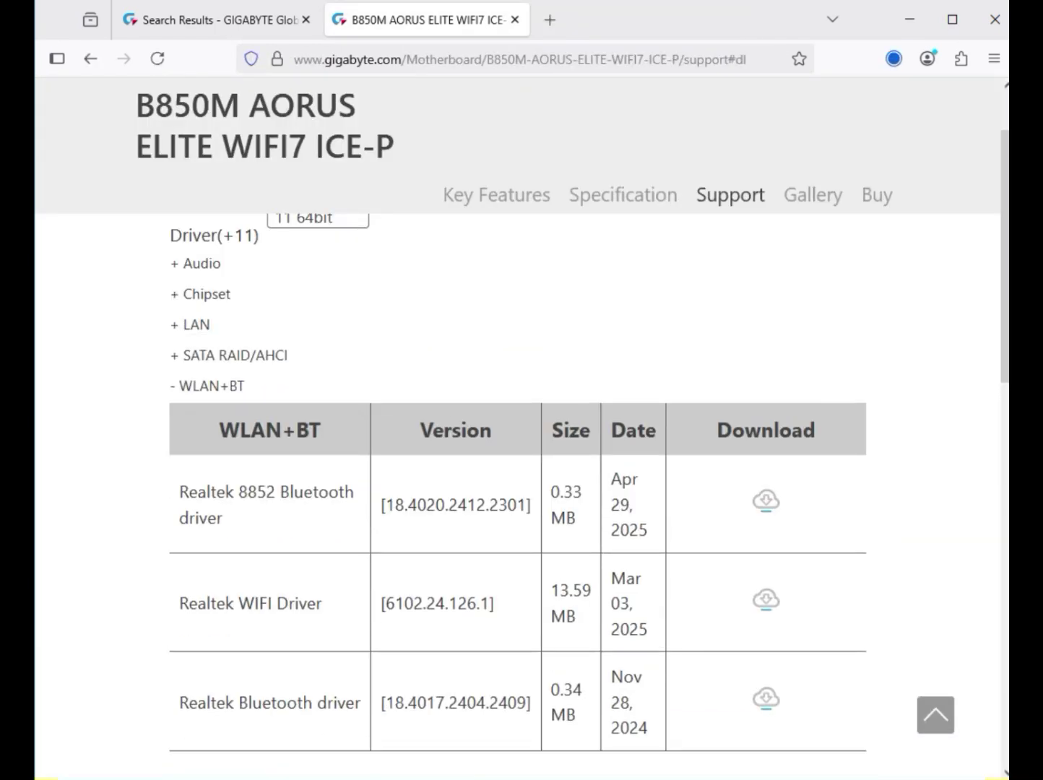
pyautogui.moveTo(238, 603); pyautogui.dragTo(327, 603)
pyautogui.moveTo(238, 702); pyautogui.dragTo(365, 702)
pyautogui.click(766, 698)
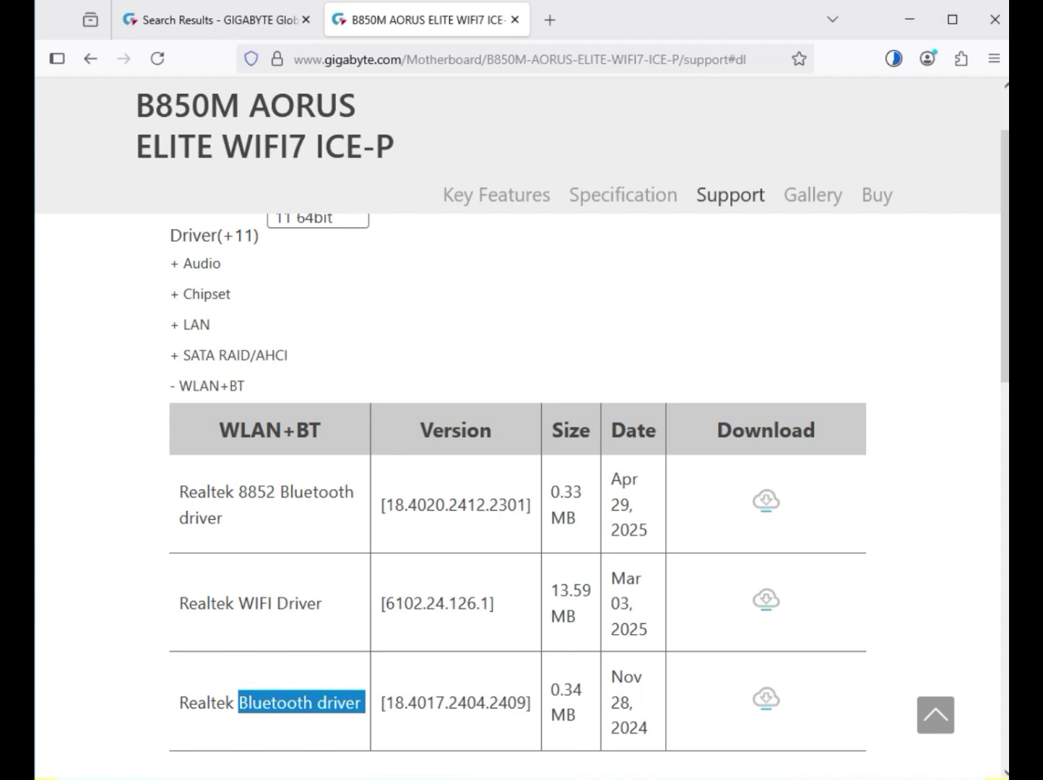
# Show the downloaded LAN driver archive in the Downloads folder and look over the driver files there
pyautogui.click(893, 59)
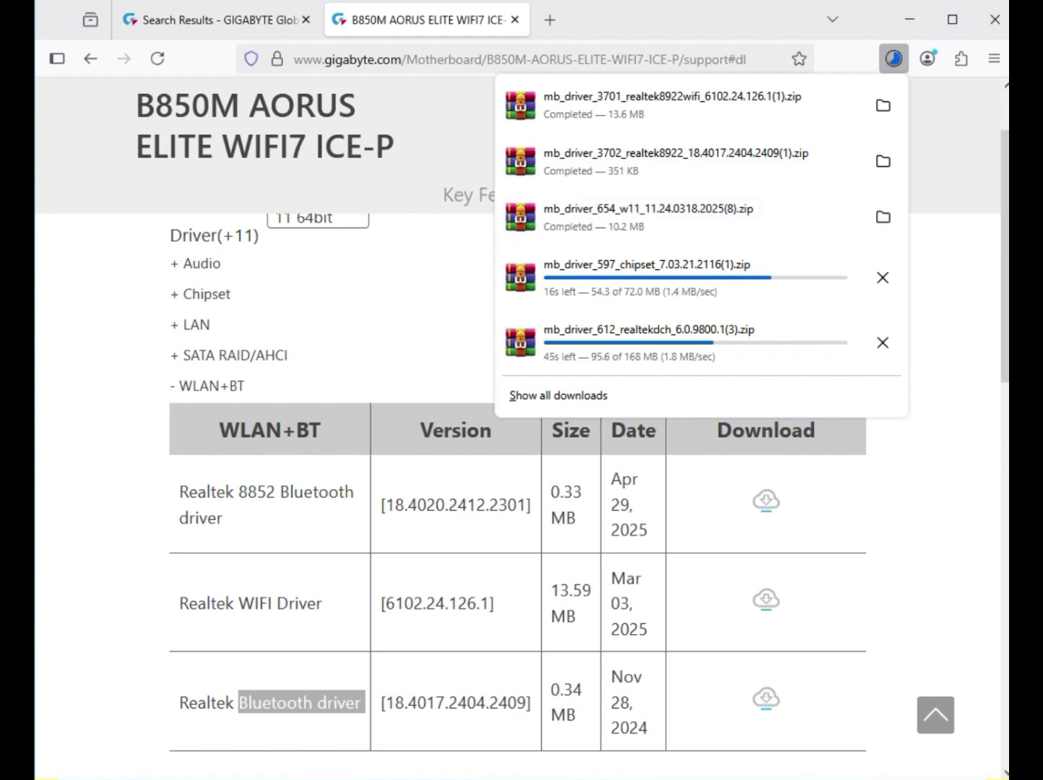
pyautogui.click(883, 216)
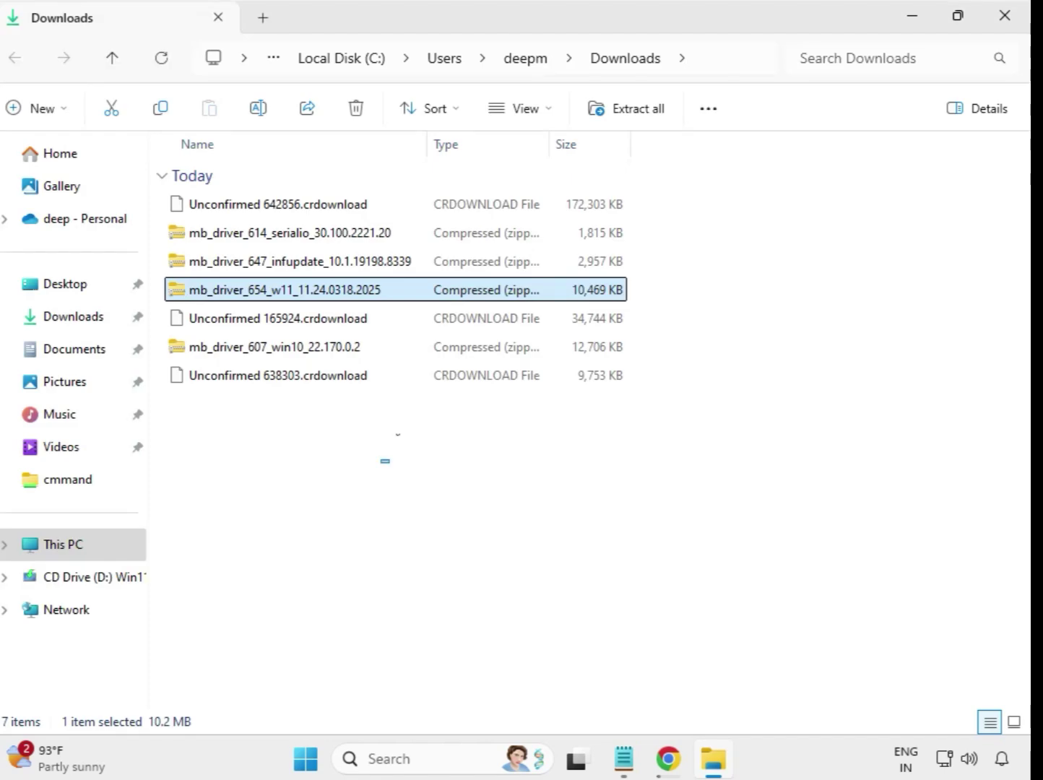
pyautogui.moveTo(385, 460); pyautogui.dragTo(354, 207)
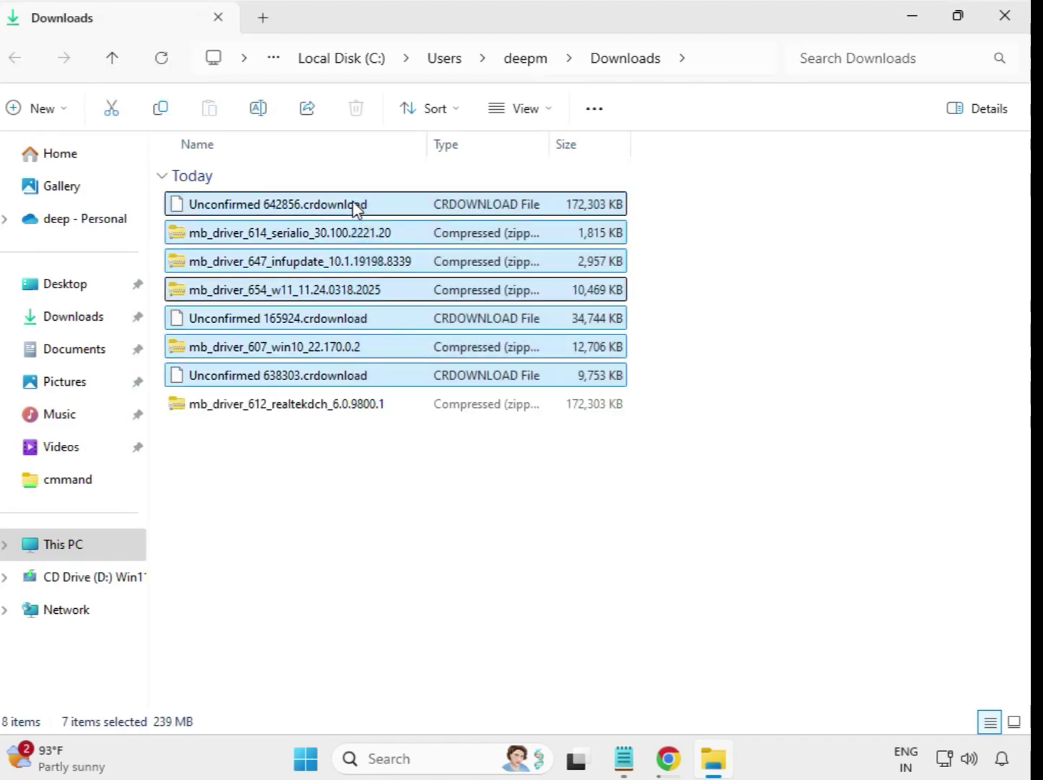
pyautogui.click(556, 483)
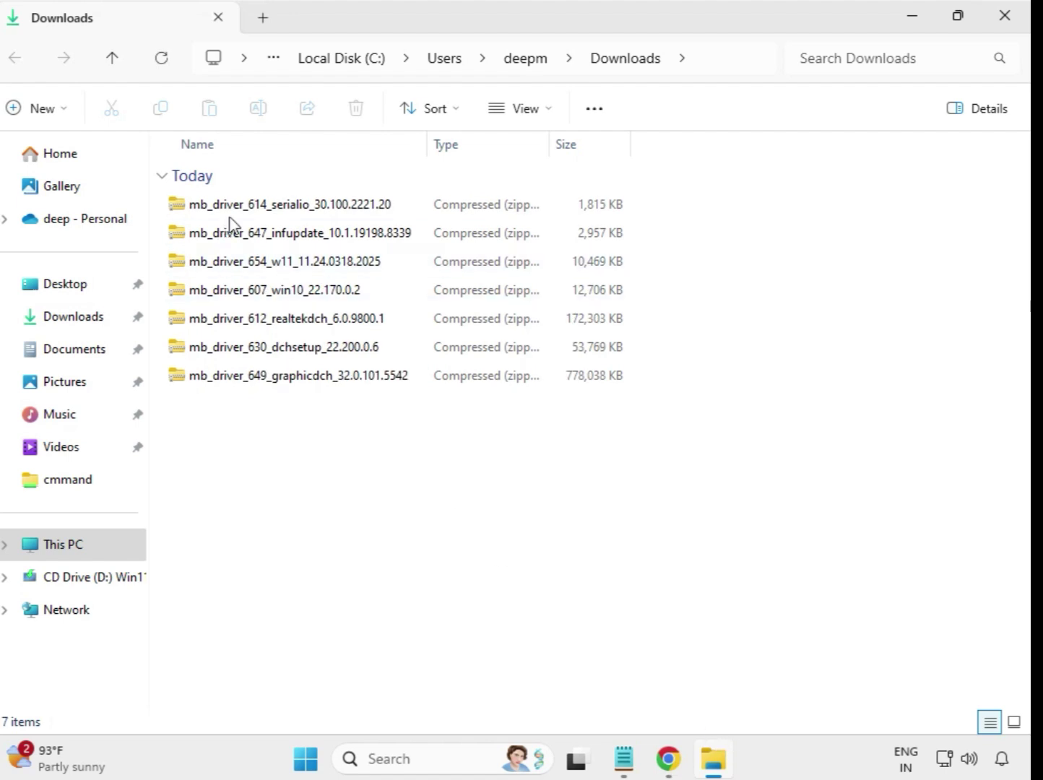
# Extract the mb_driver_614_serialio_30.100.2221.20 archive into its own folder in Downloads and close the extracted-files window
pyautogui.click(268, 209)
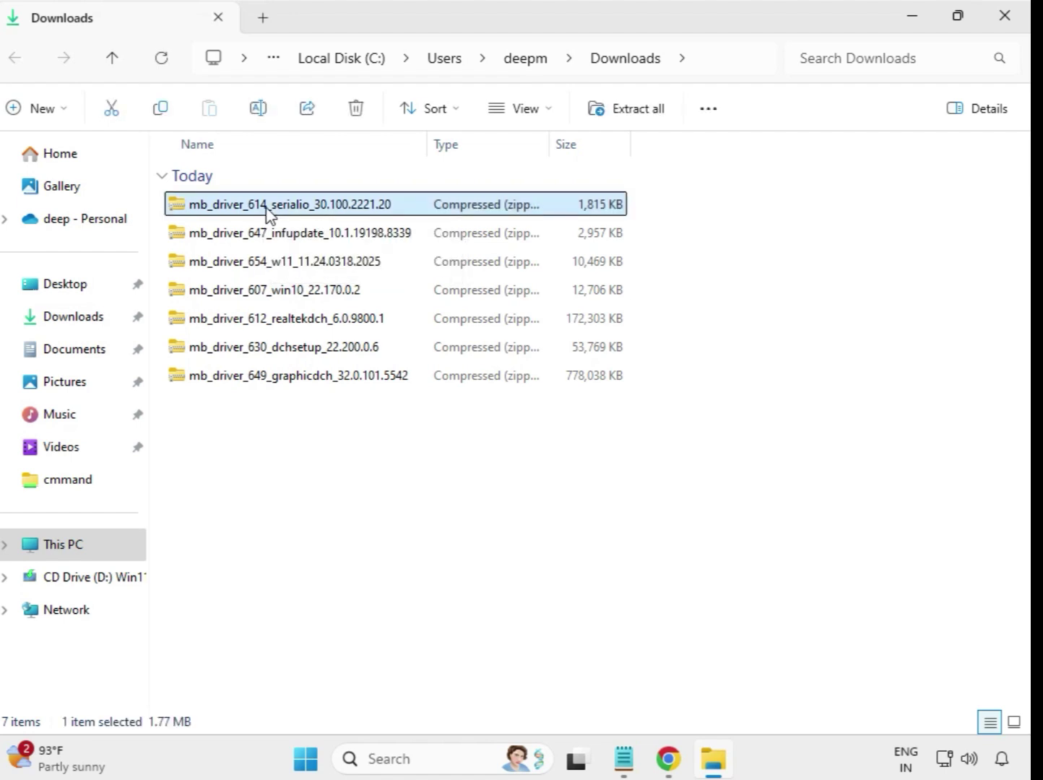
pyautogui.rightClick(268, 209)
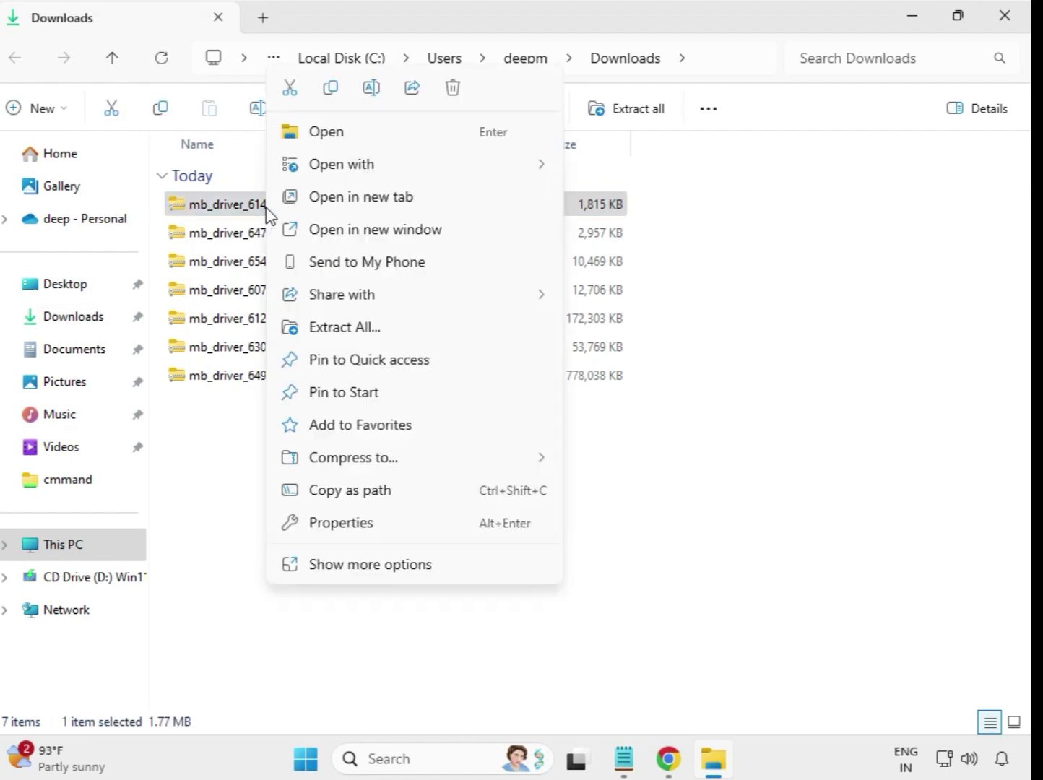
pyautogui.click(351, 328)
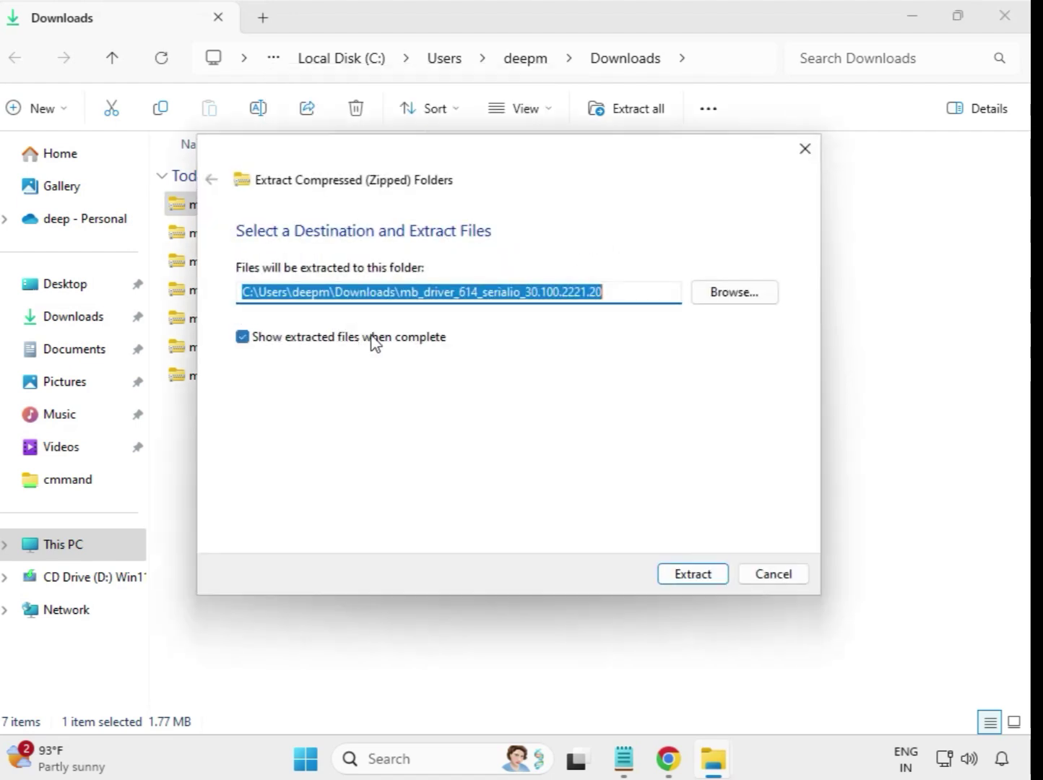
pyautogui.click(701, 575)
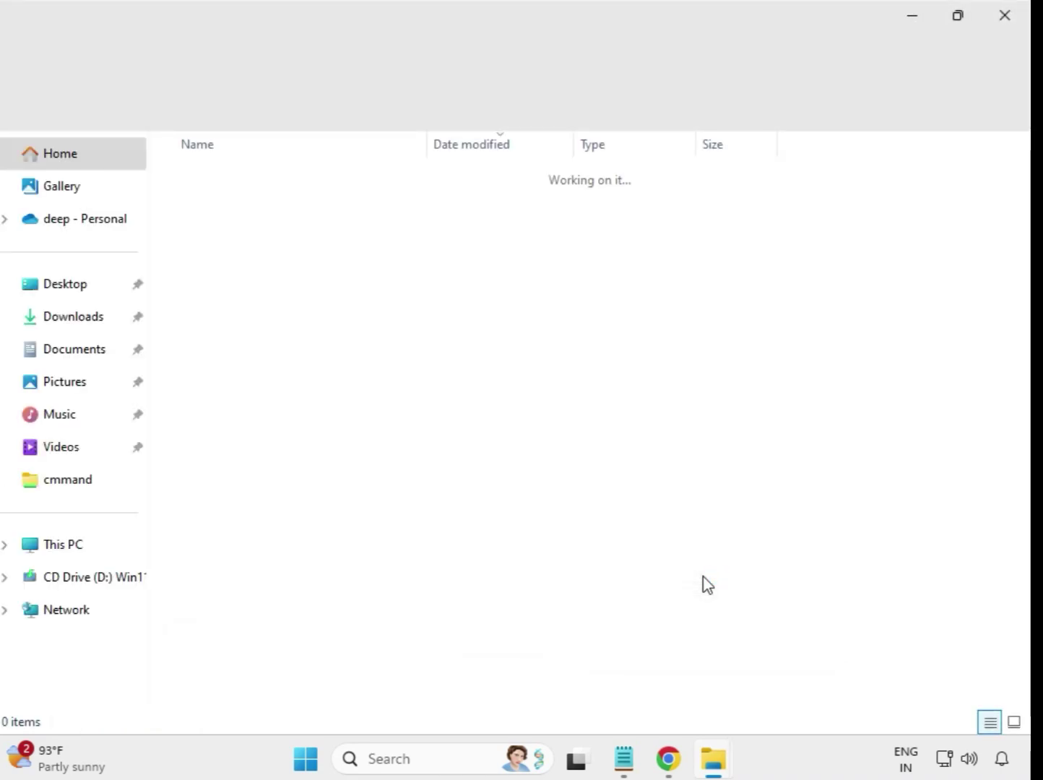
pyautogui.click(1005, 16)
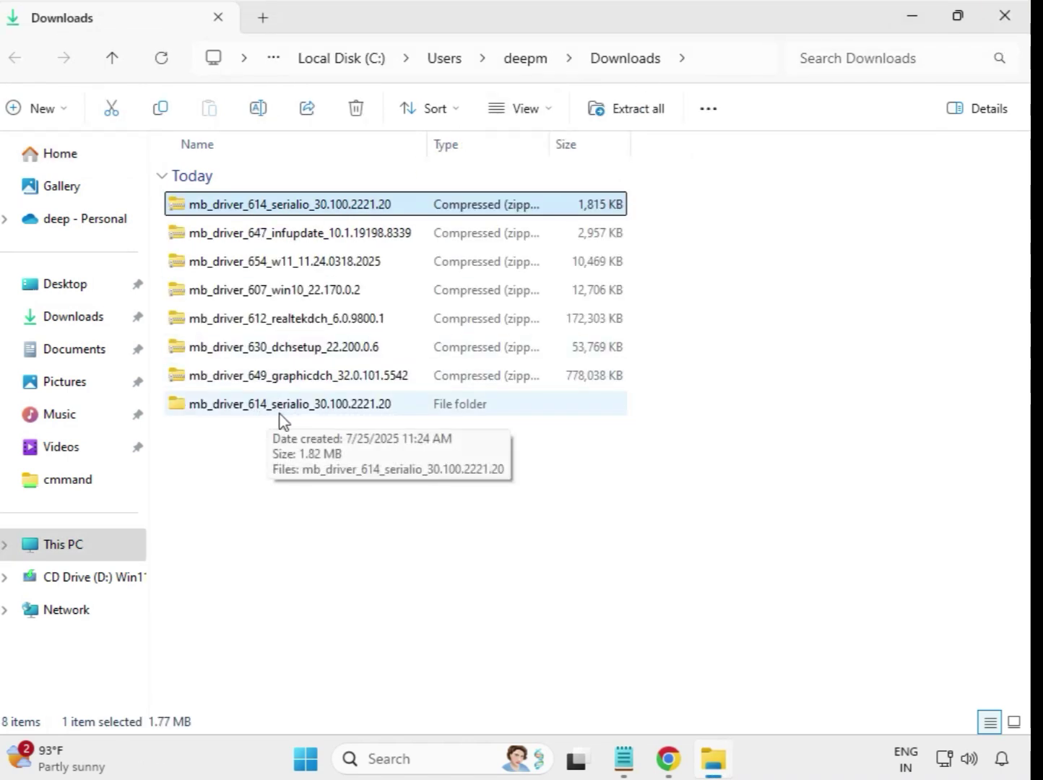
pyautogui.click(224, 407)
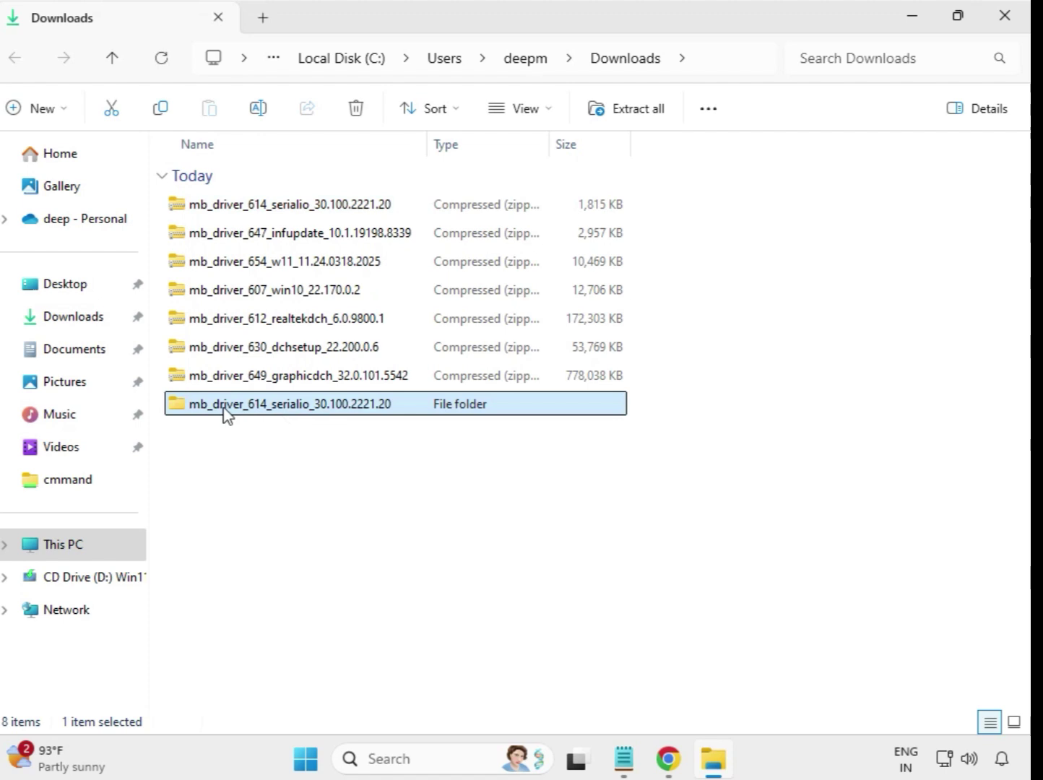
# Extract the mb_driver_647_infupdate_10.1.19198.8339 archive into its own folder in Downloads and close the extracted-files window
pyautogui.click(273, 241)
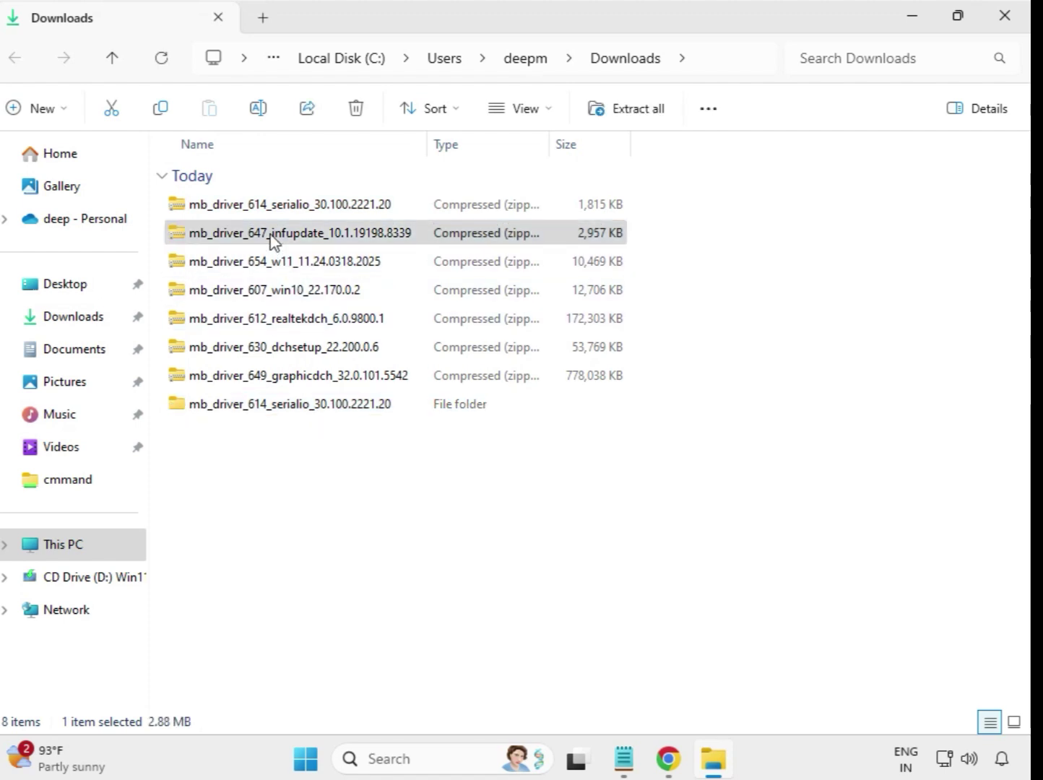
pyautogui.rightClick(273, 241)
pyautogui.click(349, 334)
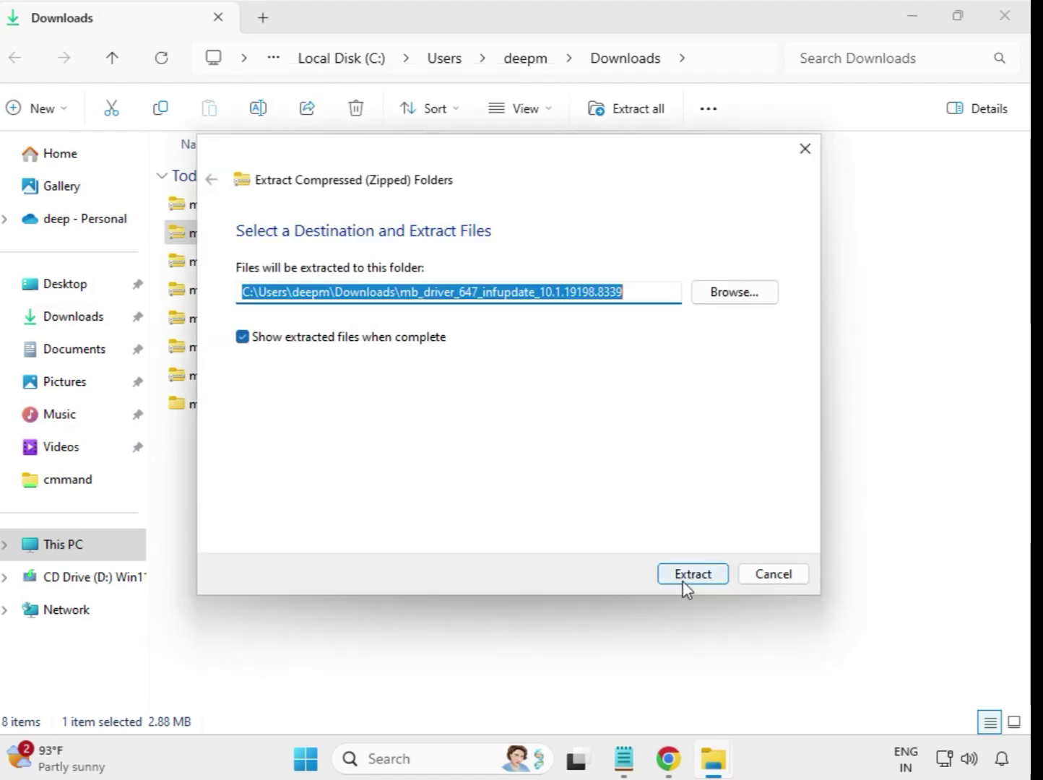
pyautogui.click(682, 582)
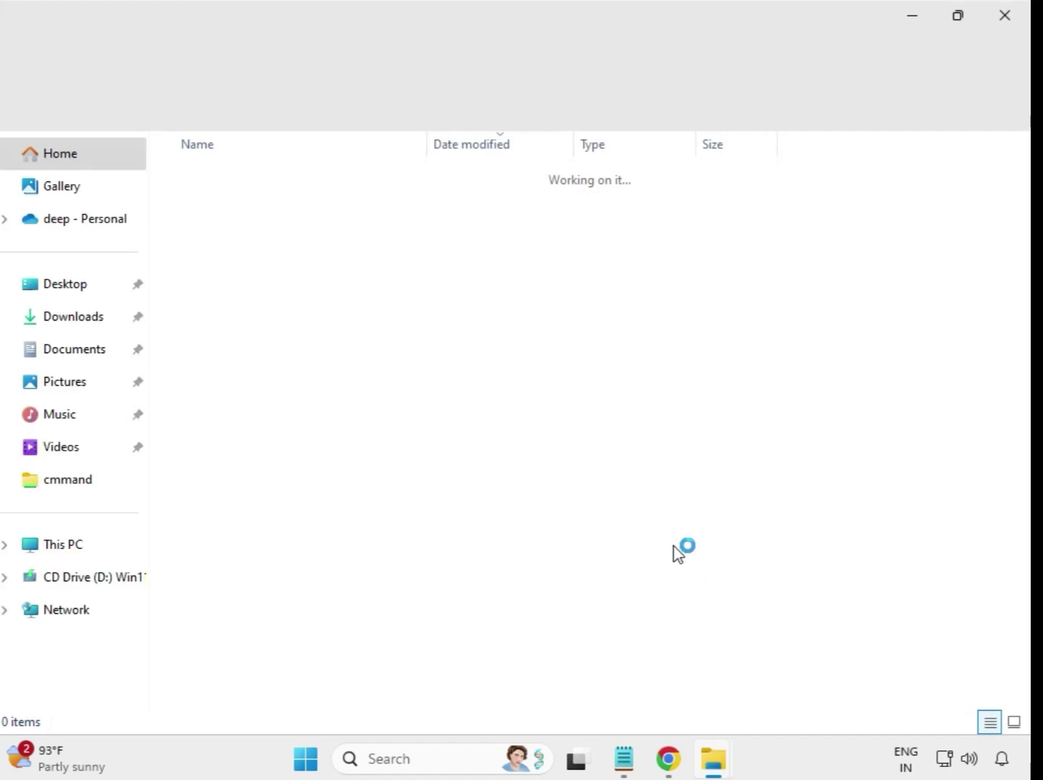
pyautogui.click(1005, 17)
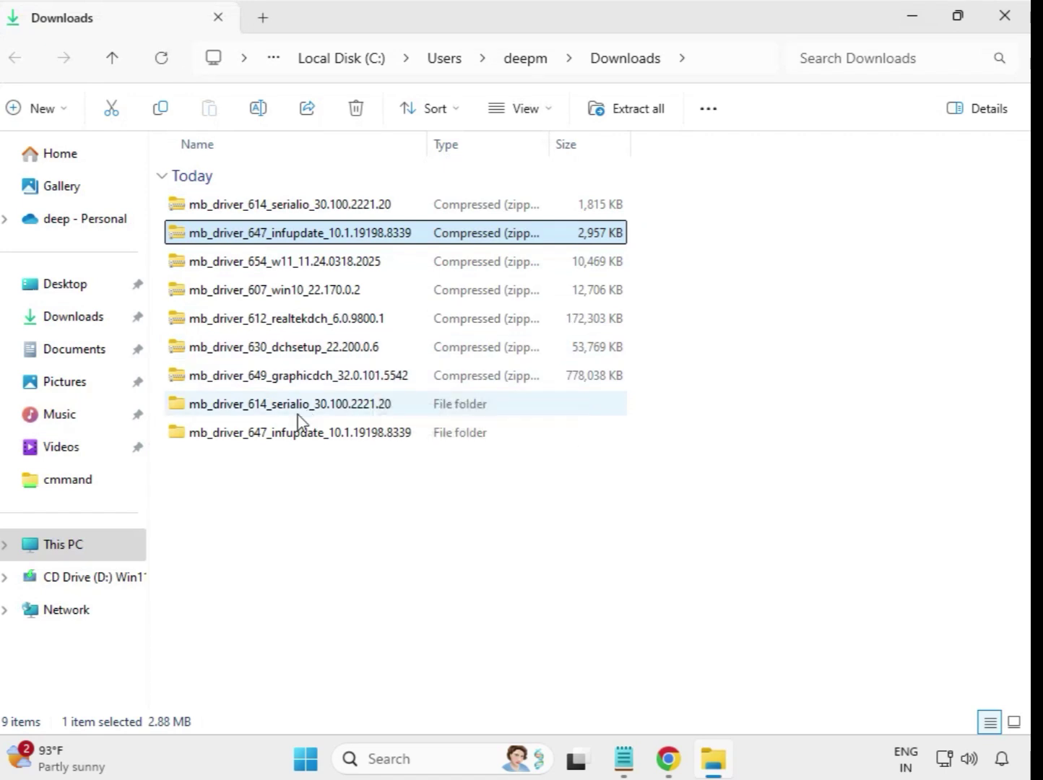
# Extract the mb_driver_654_w11_11.24.0318.2025 archive into its own folder in Downloads and close the extracted-files window
pyautogui.click(265, 264)
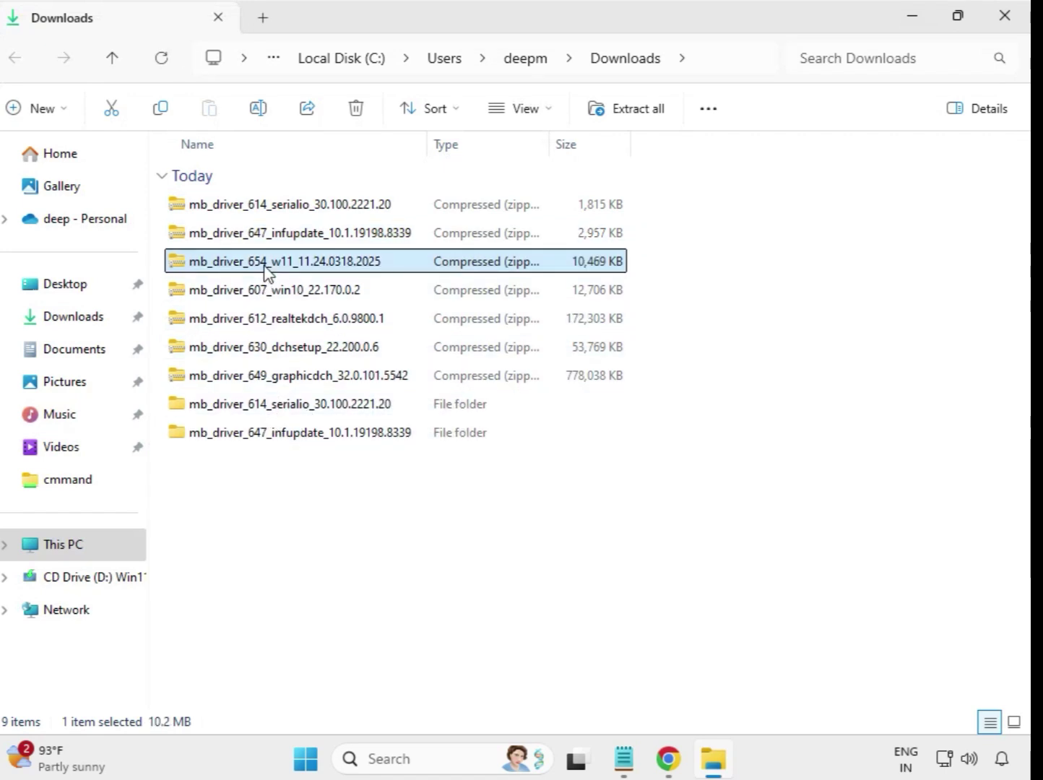
pyautogui.rightClick(265, 271)
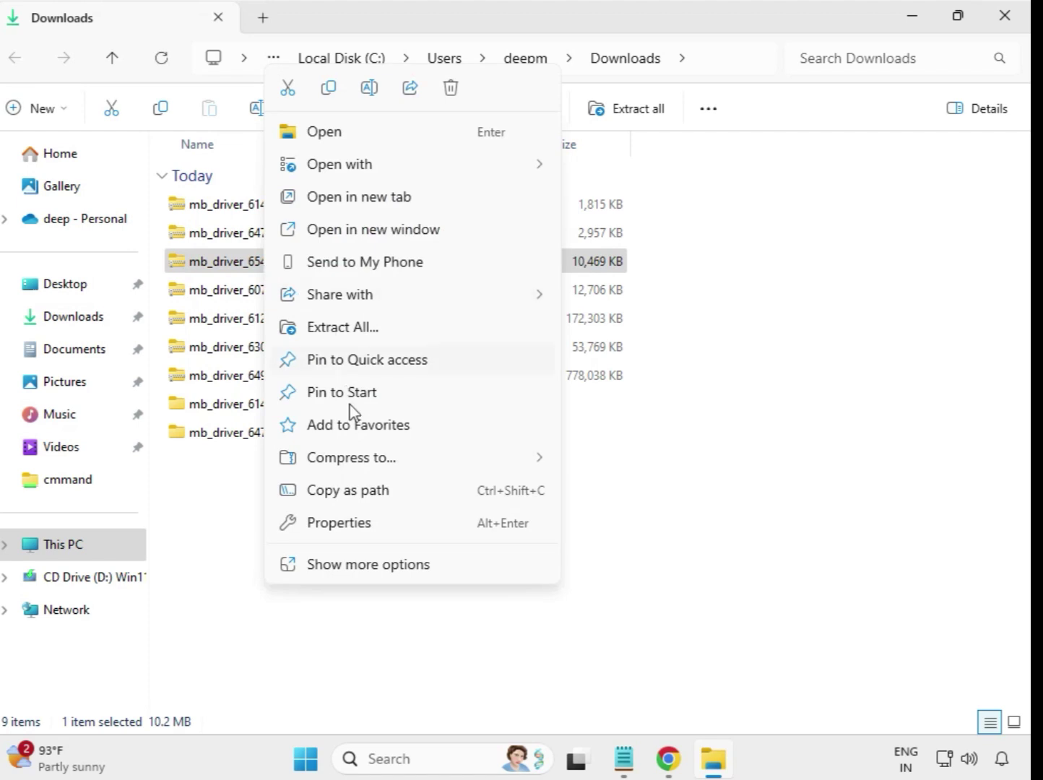
pyautogui.click(350, 338)
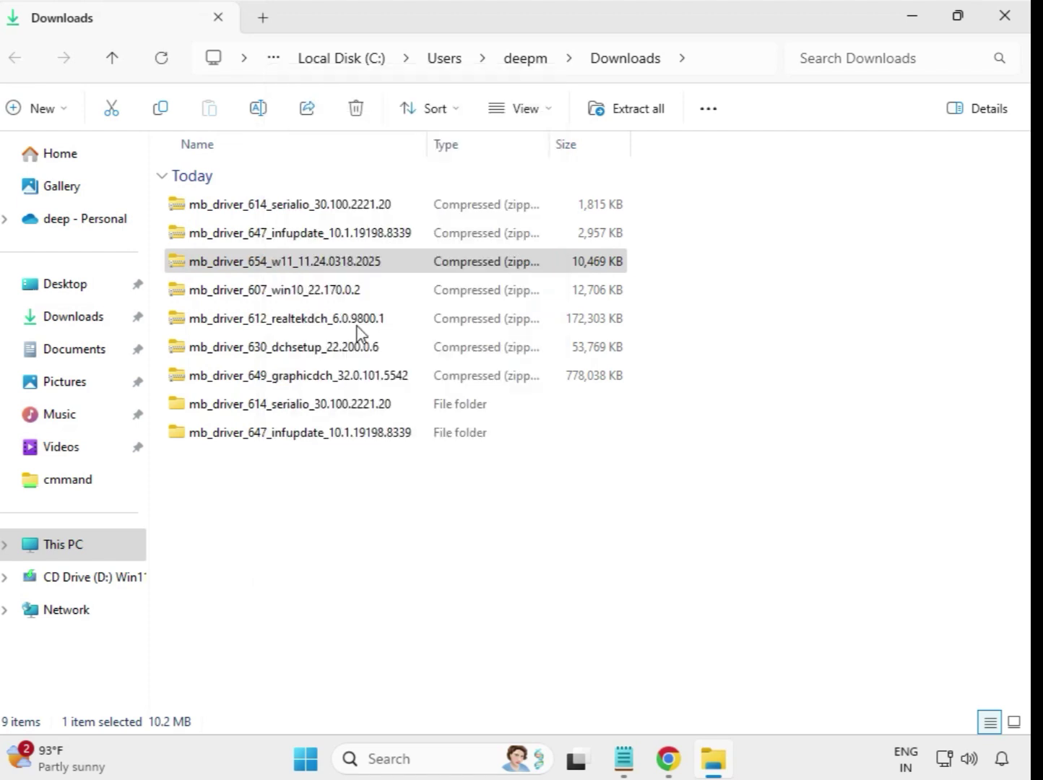
pyautogui.click(665, 575)
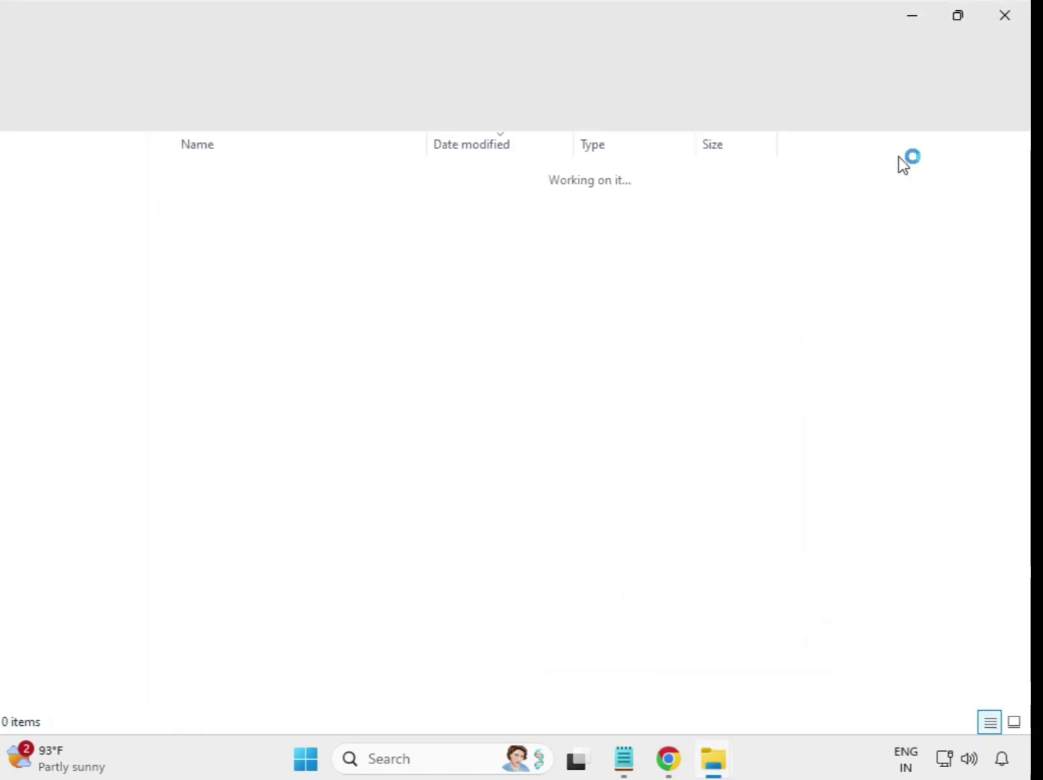
pyautogui.click(1005, 16)
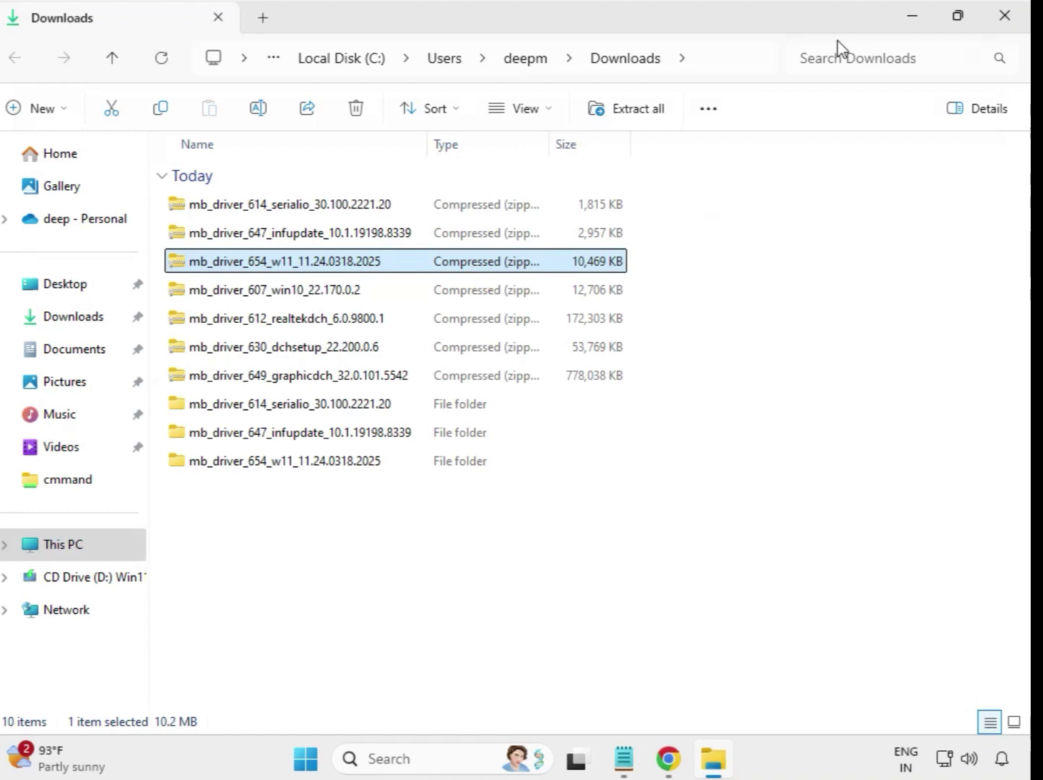
# Extract the mb_driver_607_win10_22.170.0.2 archive into its own folder in Downloads and close the extracted-files window
pyautogui.click(238, 292)
pyautogui.rightClick(238, 296)
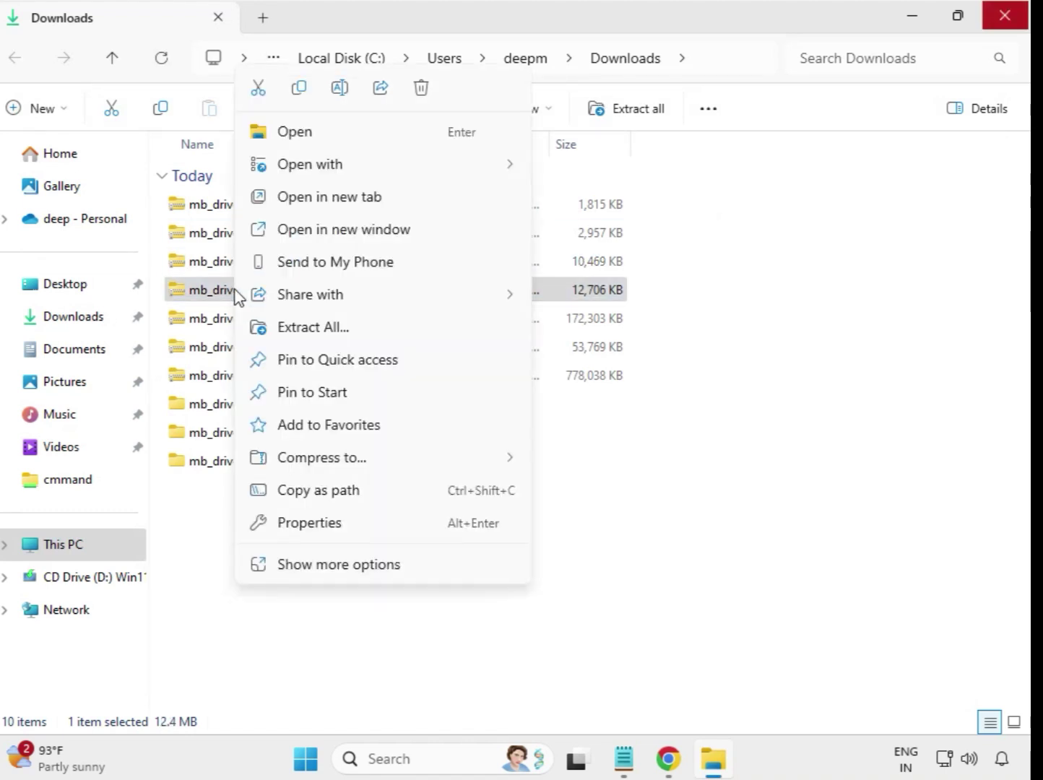
pyautogui.click(289, 325)
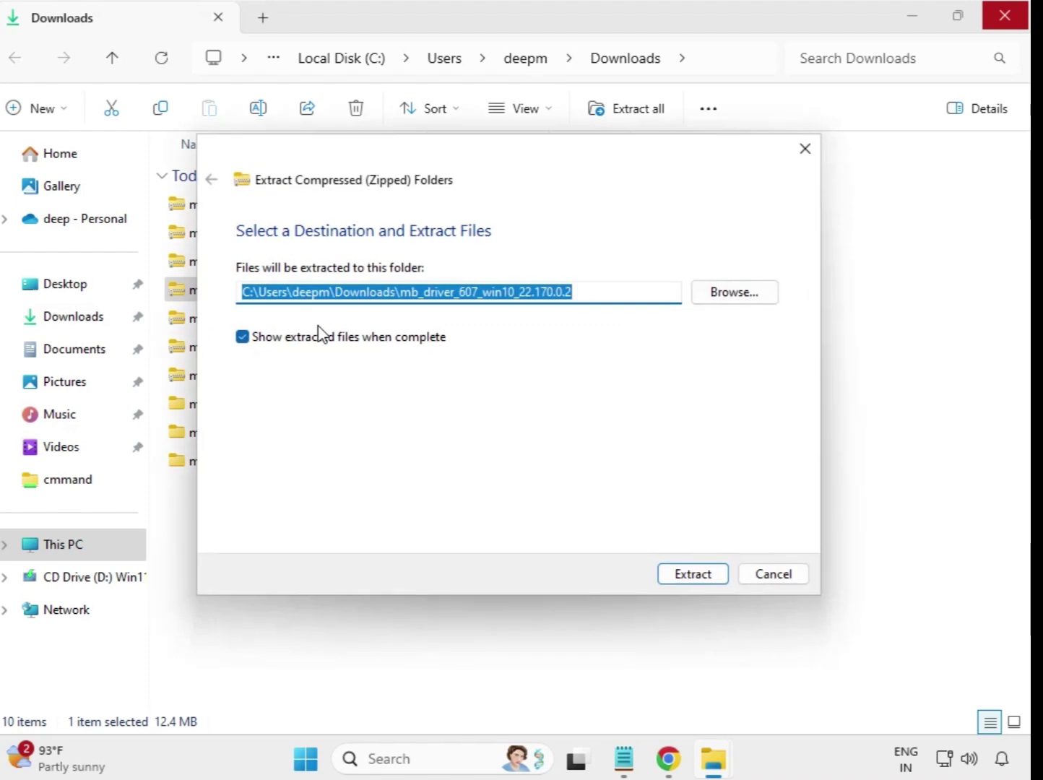
pyautogui.click(698, 572)
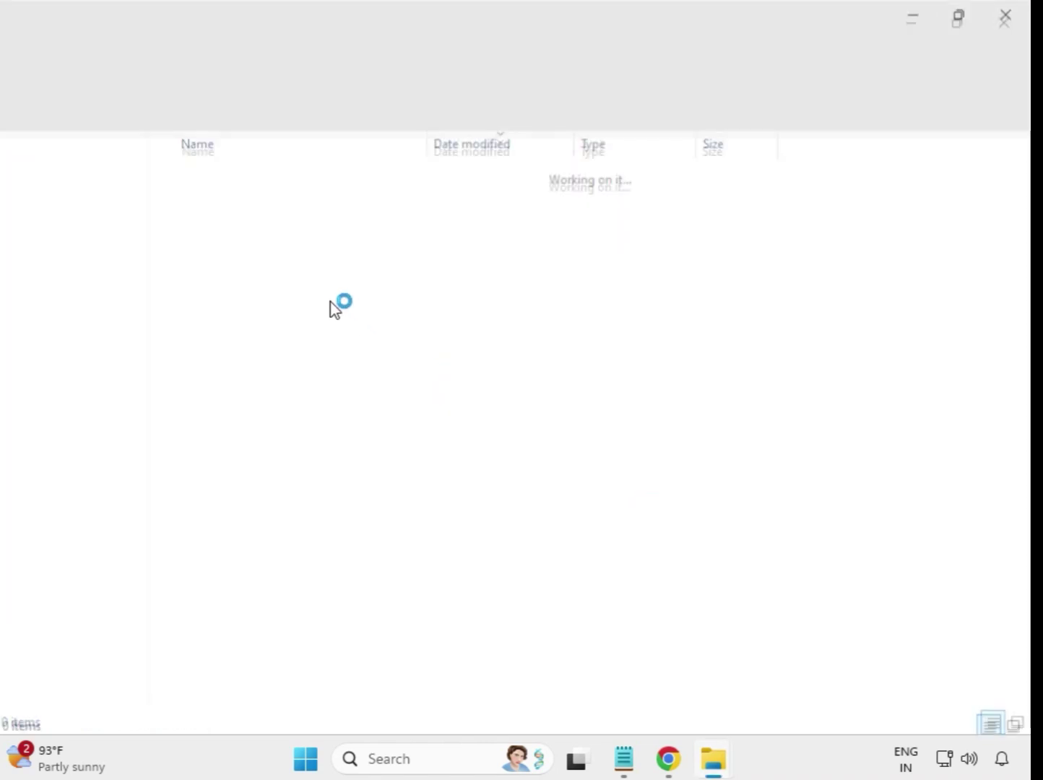
pyautogui.click(1007, 16)
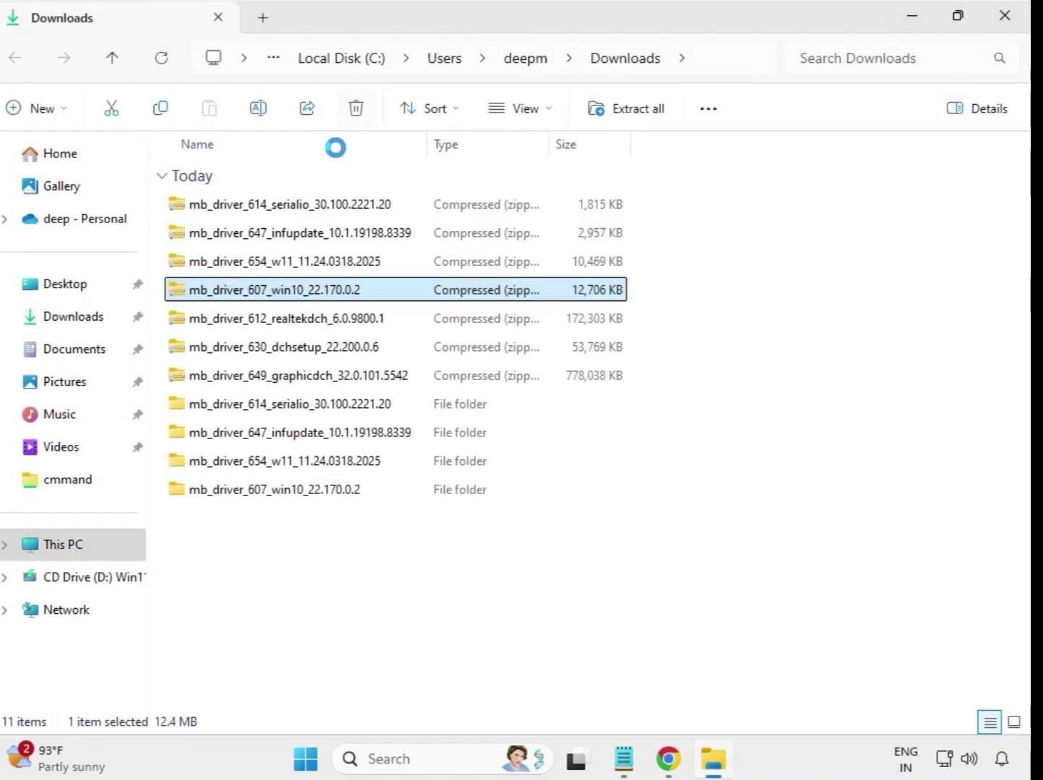
# Extract the mb_driver_612_realtekdch_6.0.9800.1 archive into its own folder in Downloads and close the extracted-files window
pyautogui.click(295, 331)
pyautogui.rightClick(295, 331)
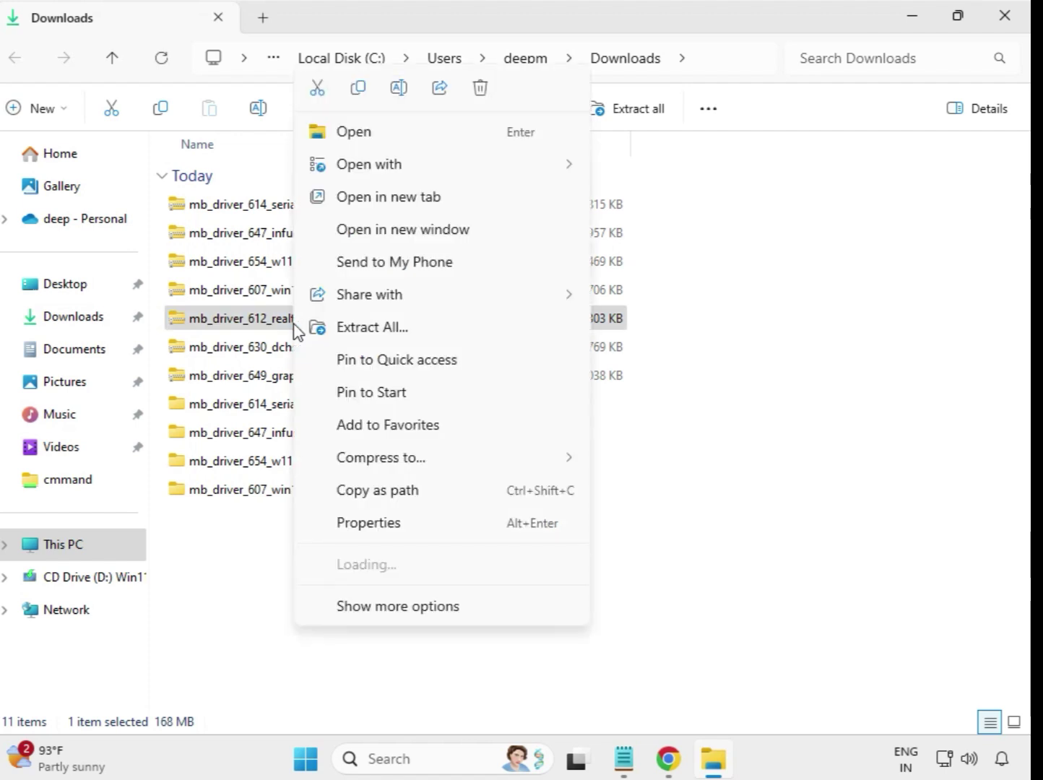
pyautogui.click(407, 334)
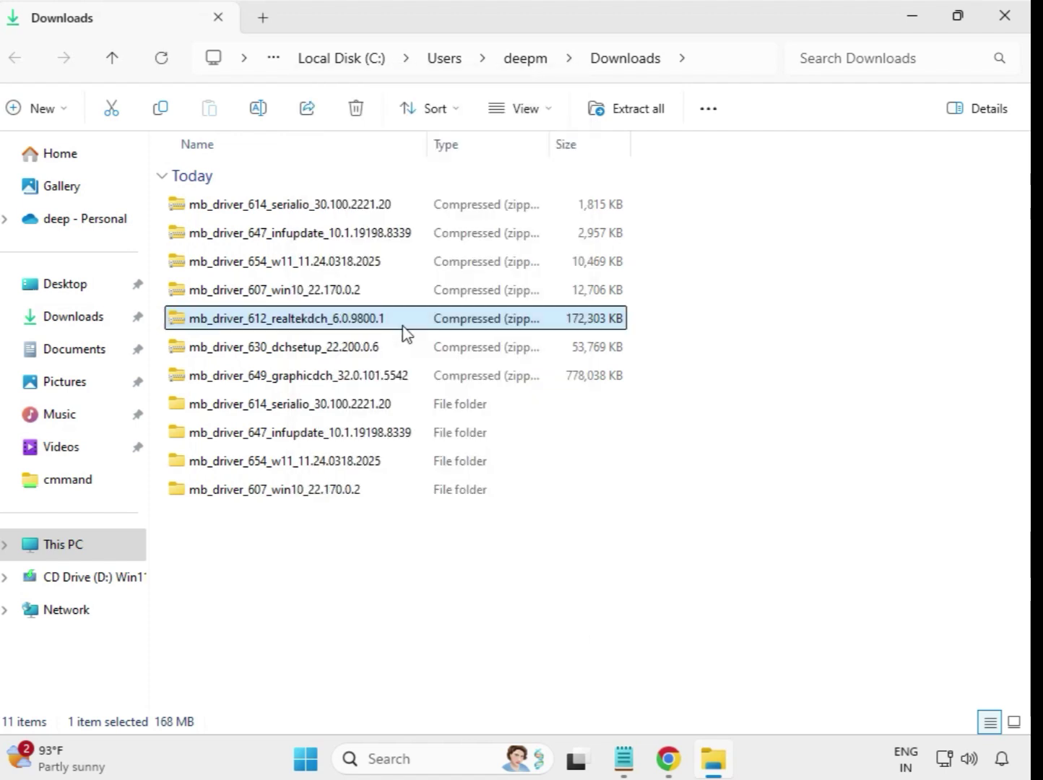
pyautogui.click(684, 577)
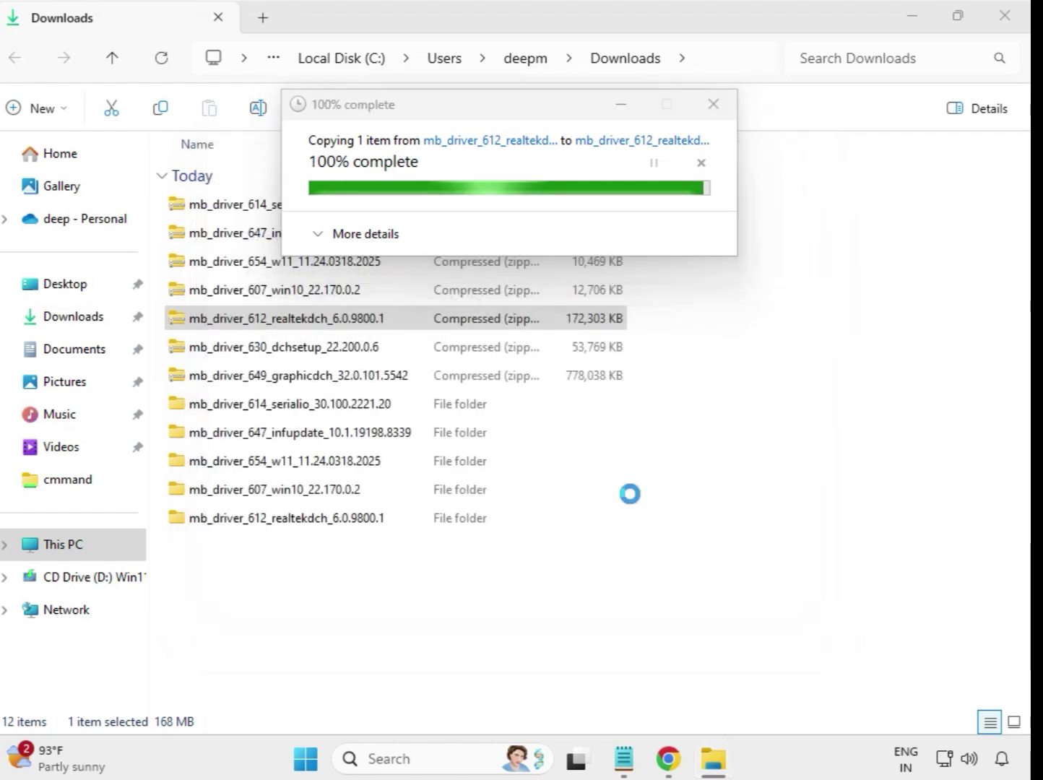
pyautogui.click(1005, 15)
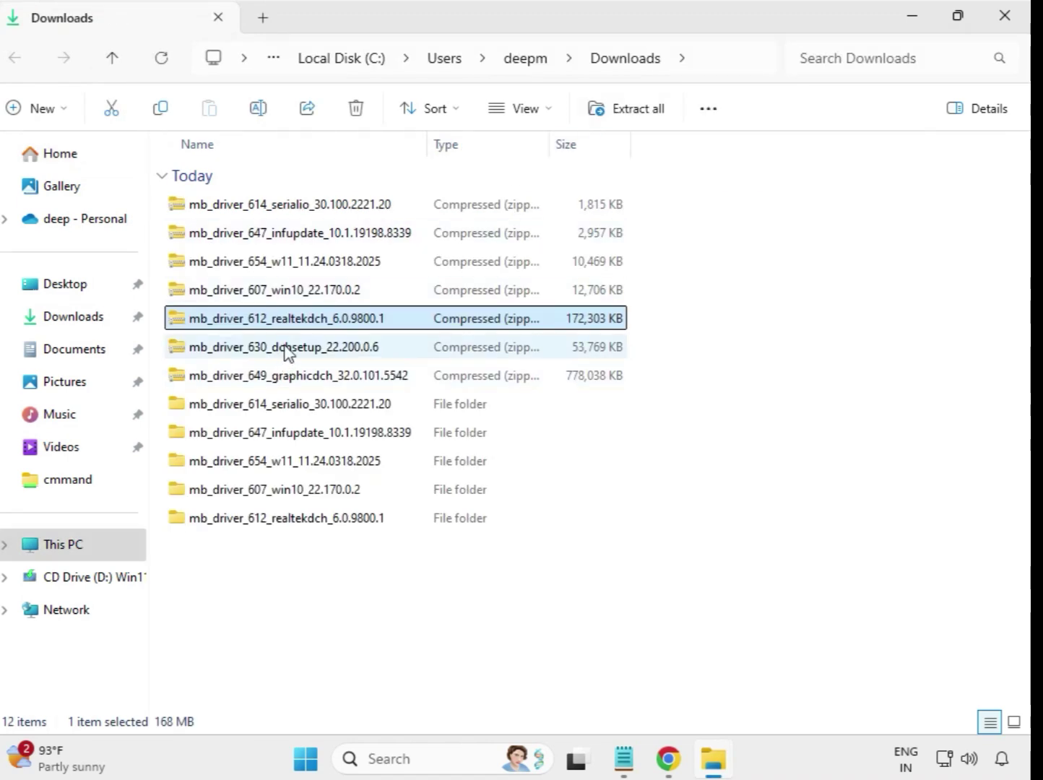
# Extract the mb_driver_630_dchsetup_22.200.0.6 archive into its own folder in Downloads and close the extracted-files window
pyautogui.click(285, 348)
pyautogui.rightClick(286, 348)
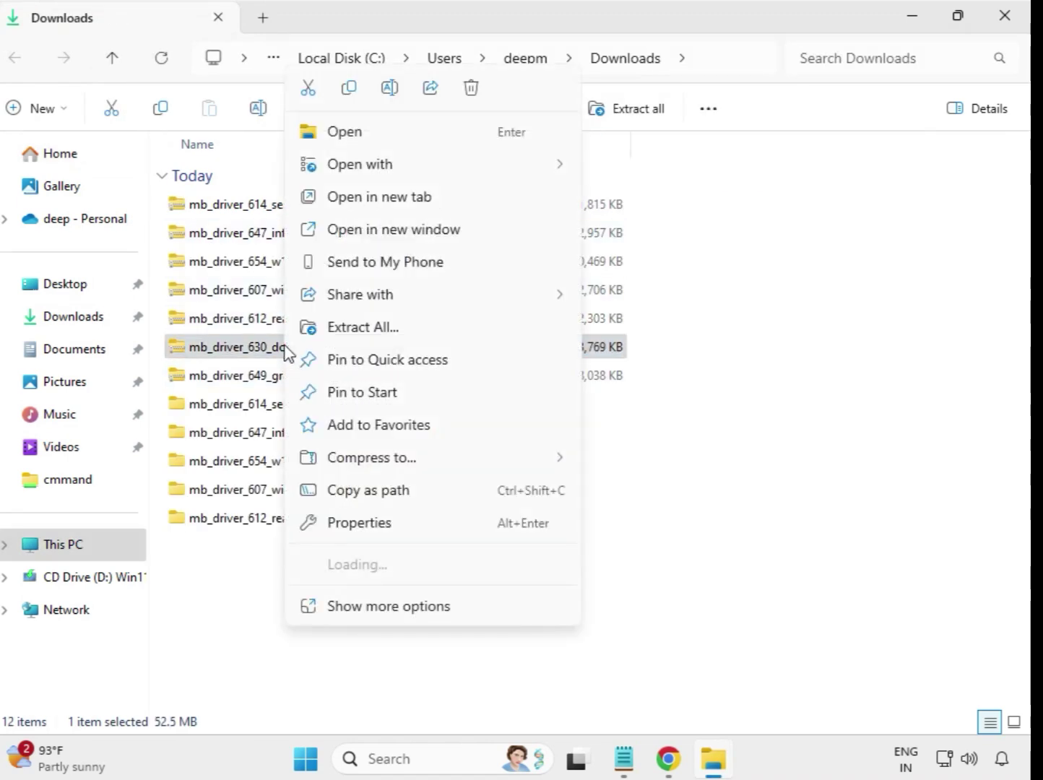
pyautogui.click(361, 338)
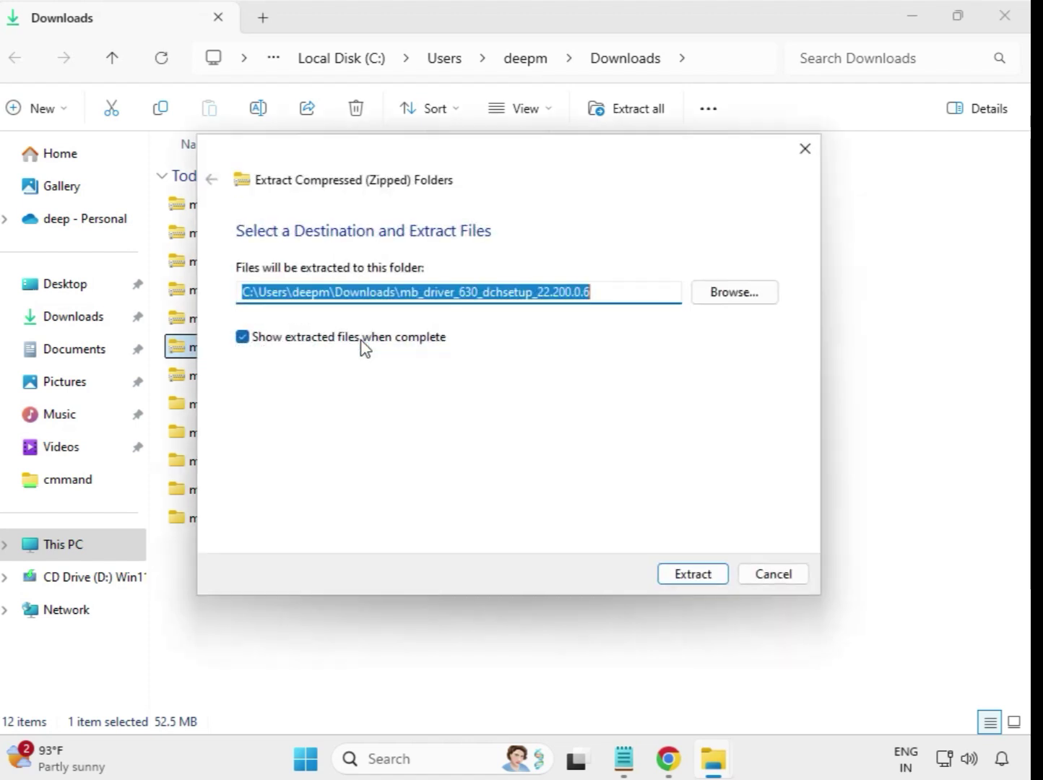
pyautogui.click(692, 574)
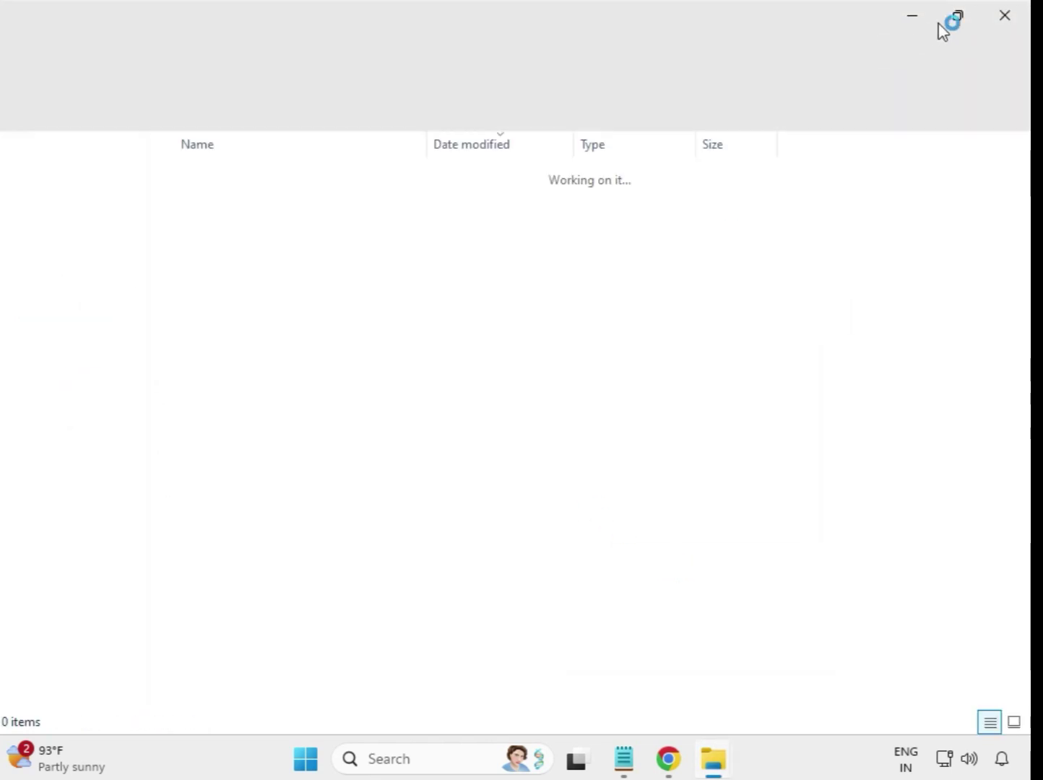
pyautogui.click(1004, 17)
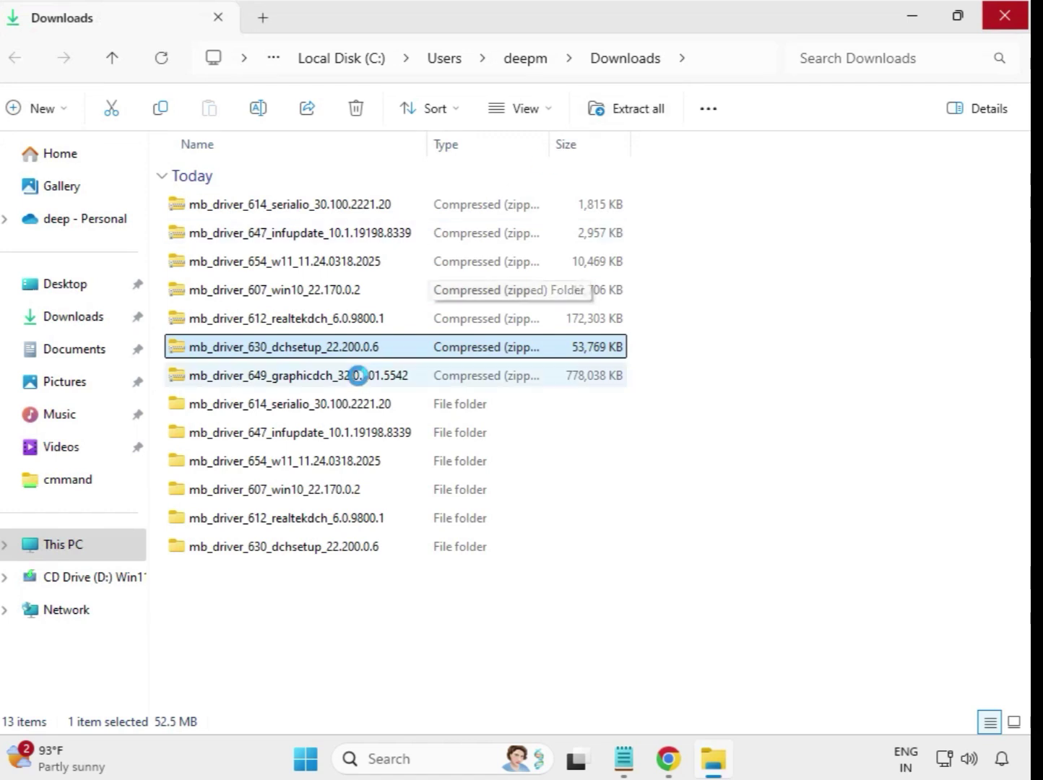
# Extract the mb_driver_649_graphicdch_32.0.101.5542 archive into its own folder in Downloads and close the extracted-files window
pyautogui.click(316, 382)
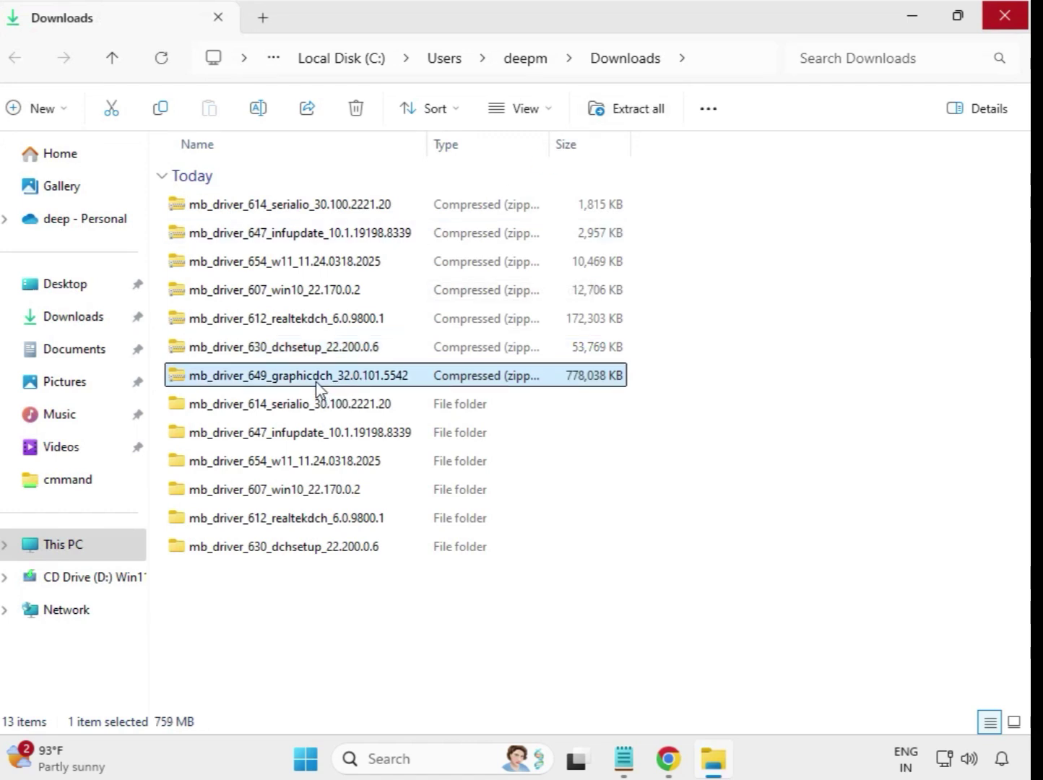
pyautogui.rightClick(316, 383)
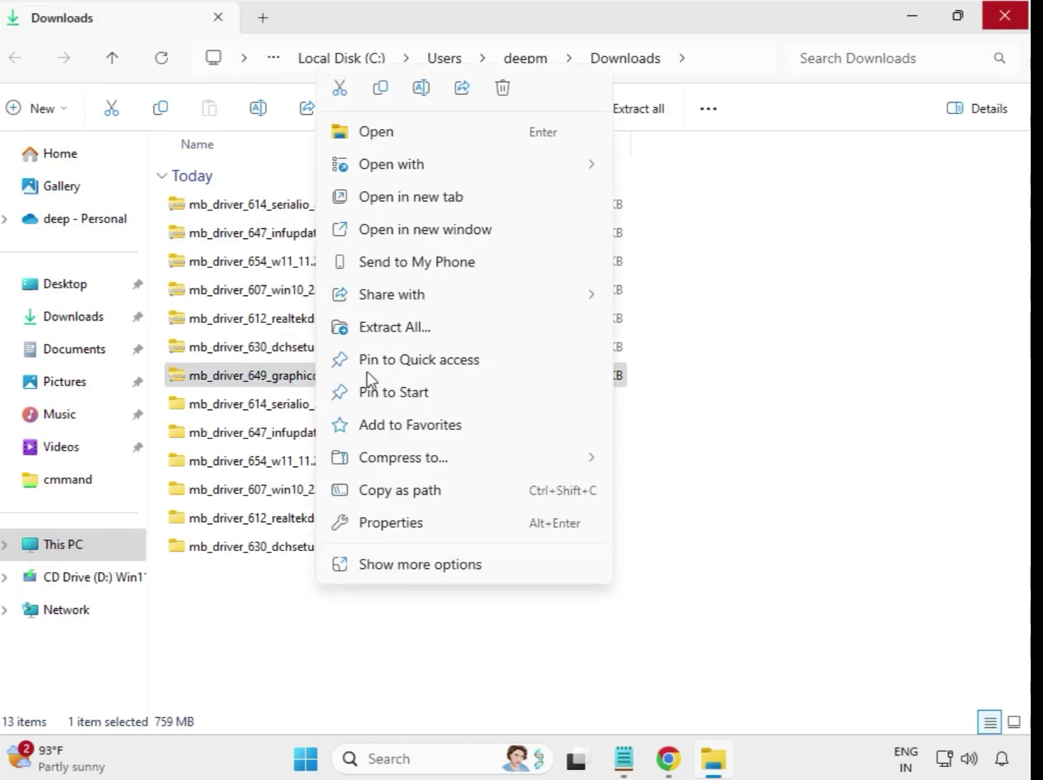
pyautogui.click(415, 329)
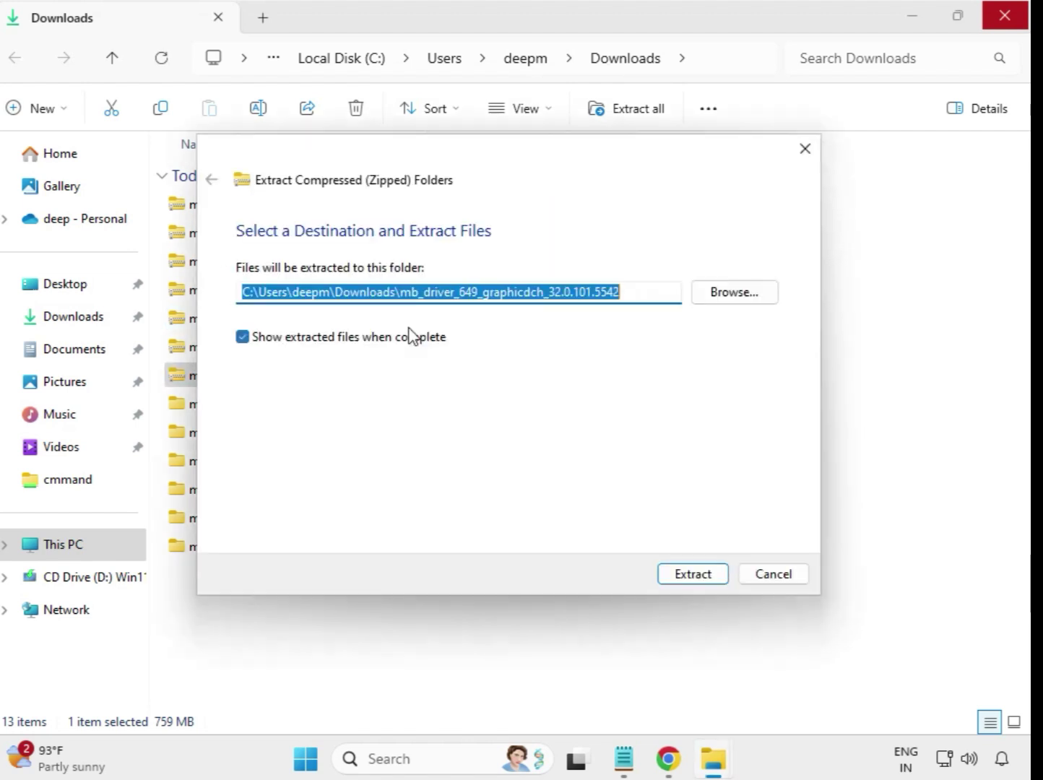
pyautogui.click(691, 576)
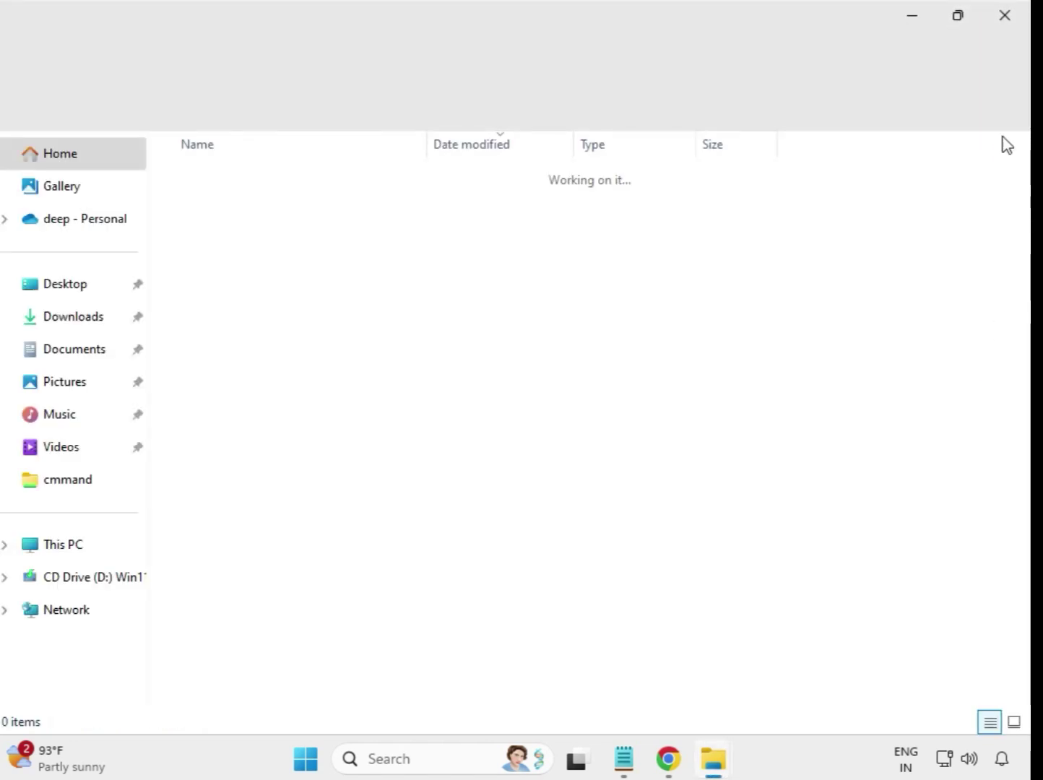
pyautogui.click(1005, 16)
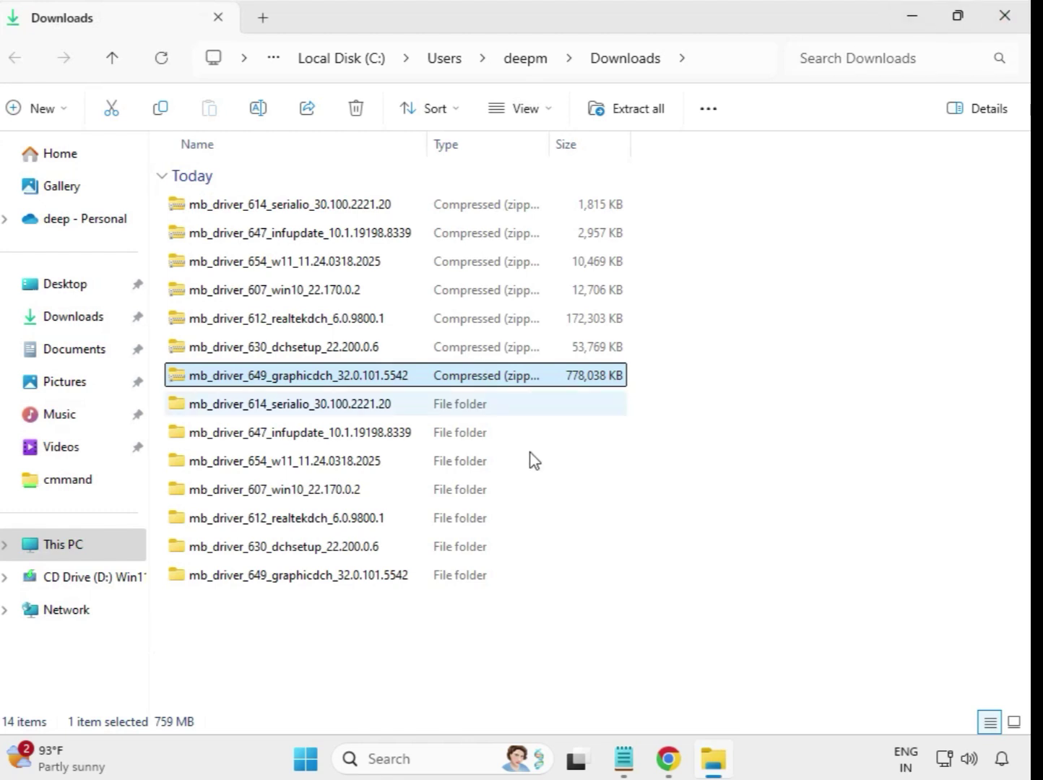
# Refresh the Downloads folder listing, and briefly select all the extracted driver folders before clearing the selection
pyautogui.click(596, 640)
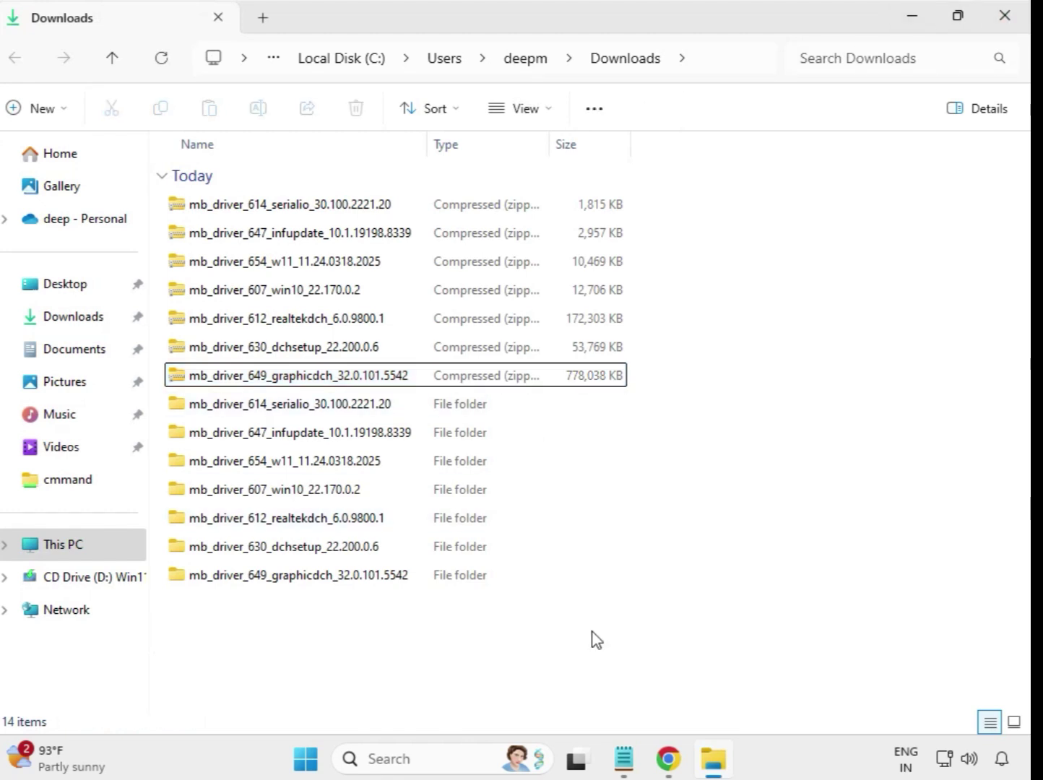
pyautogui.rightClick(385, 622)
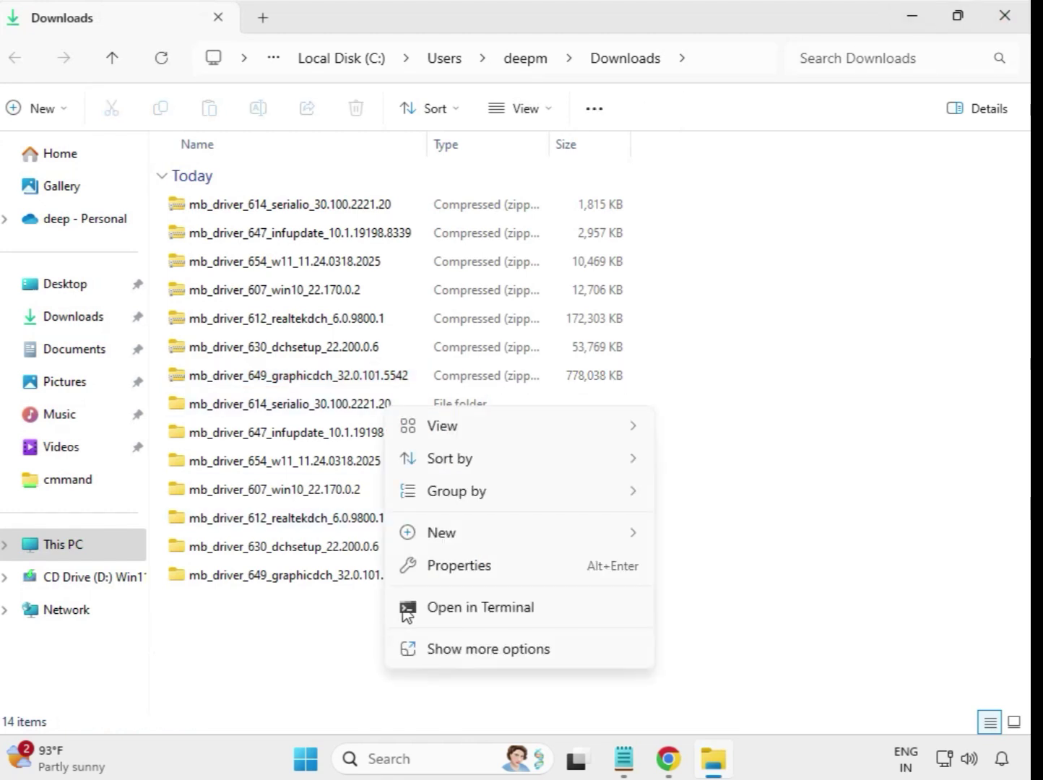
pyautogui.click(500, 648)
pyautogui.click(450, 434)
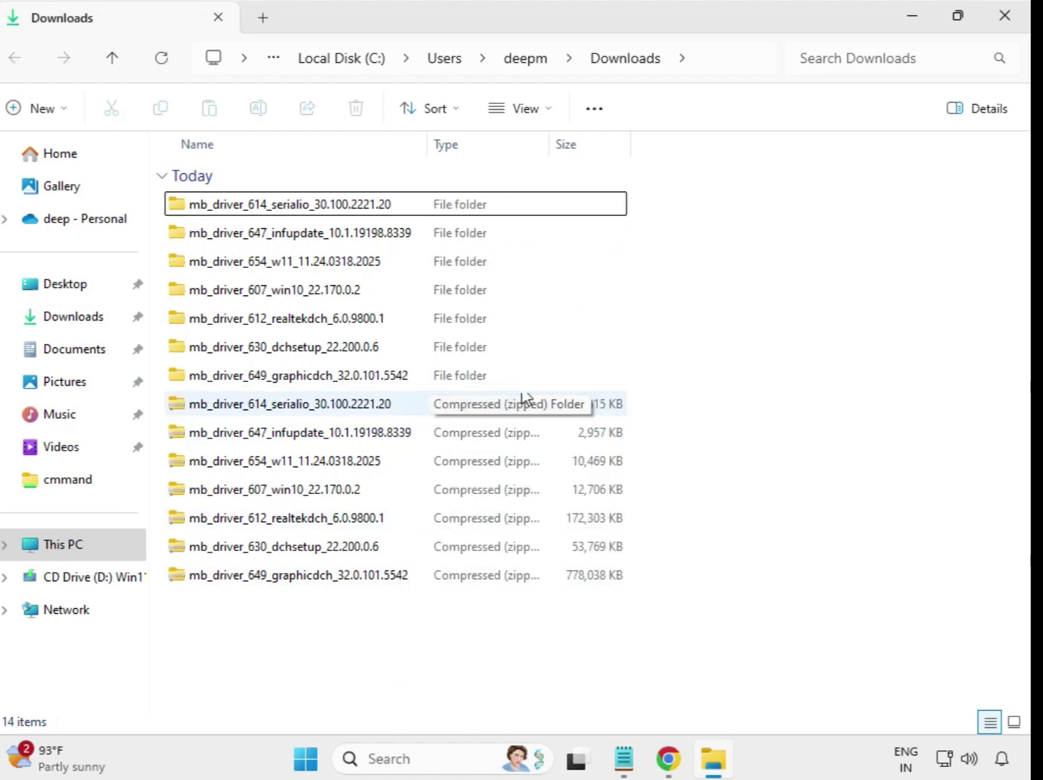
pyautogui.moveTo(635, 373); pyautogui.dragTo(396, 196)
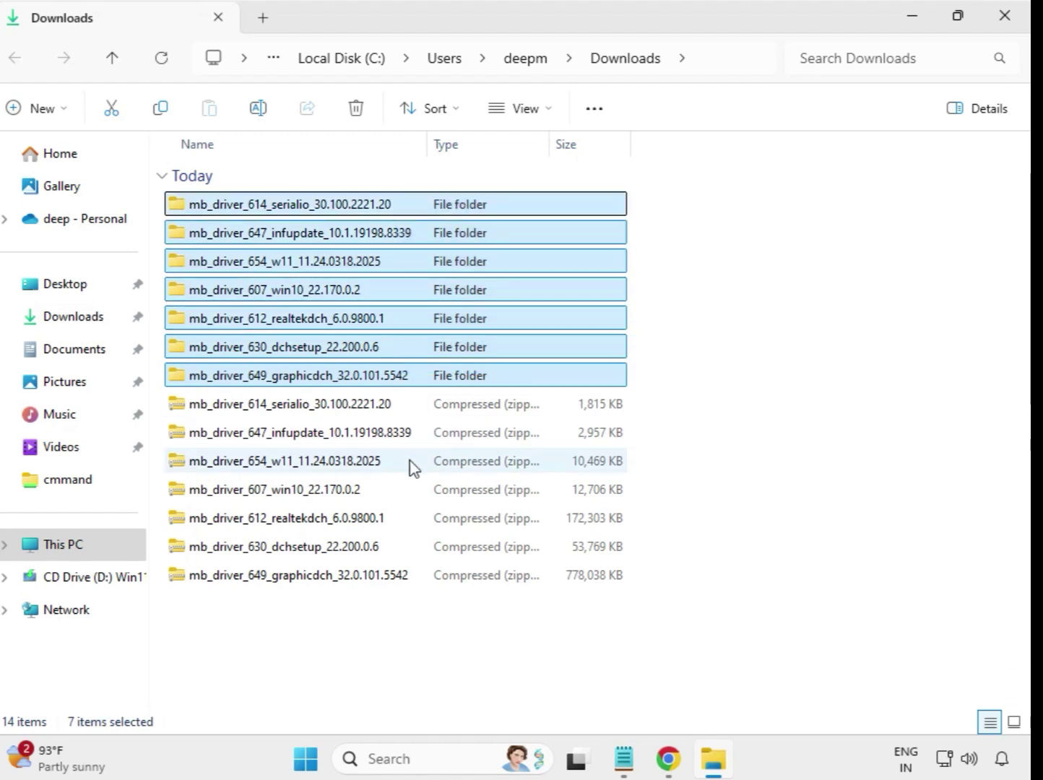
pyautogui.click(675, 256)
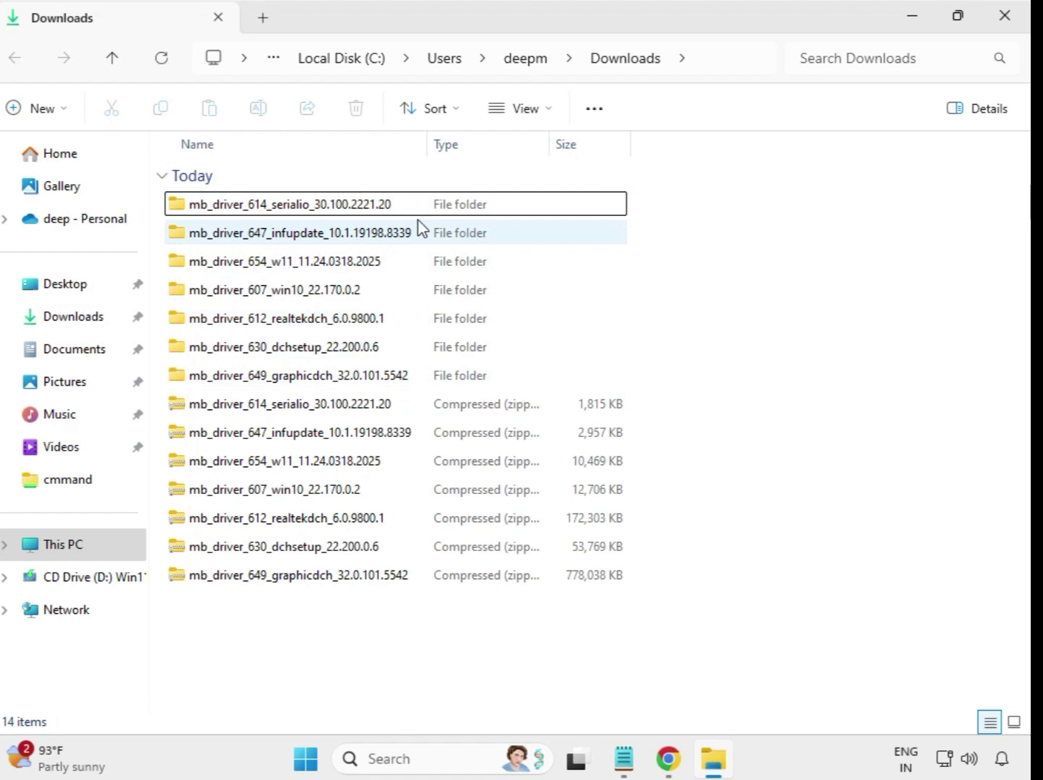
# Run the mb_driver_614_serialio_30.100.2221.20 installer from its extracted folder as administrator, allow it to make changes, and return to Downloads
pyautogui.doubleClick(291, 207)
pyautogui.click(276, 212)
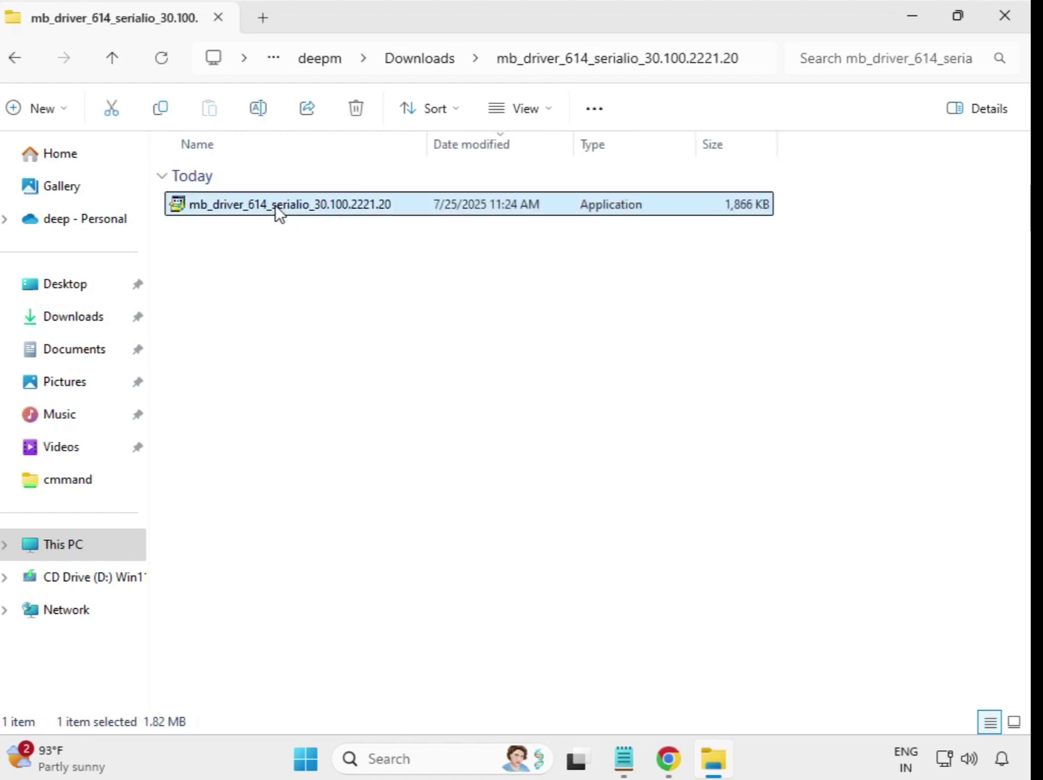
pyautogui.rightClick(278, 213)
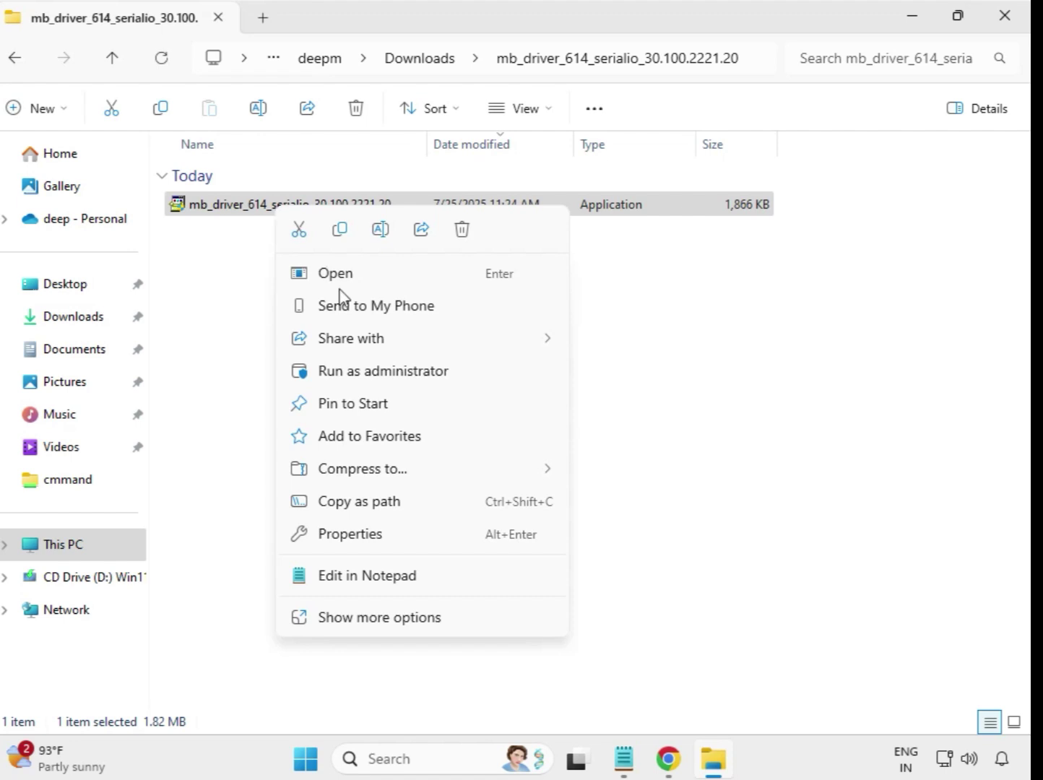
pyautogui.click(367, 372)
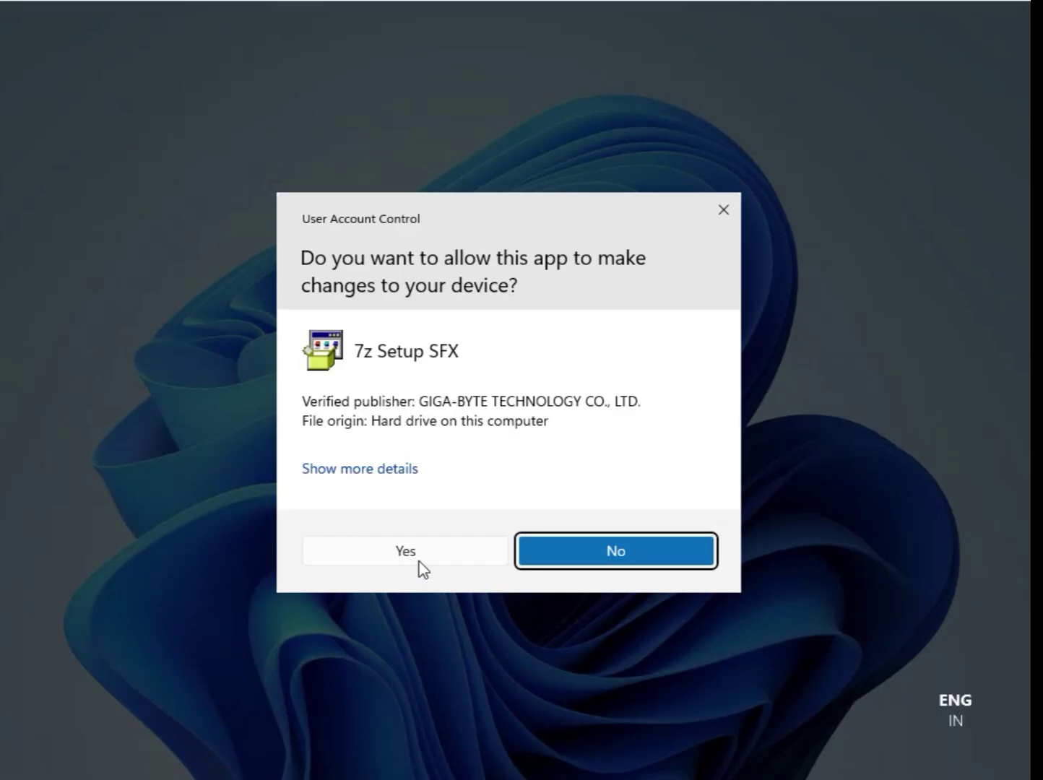
pyautogui.click(418, 553)
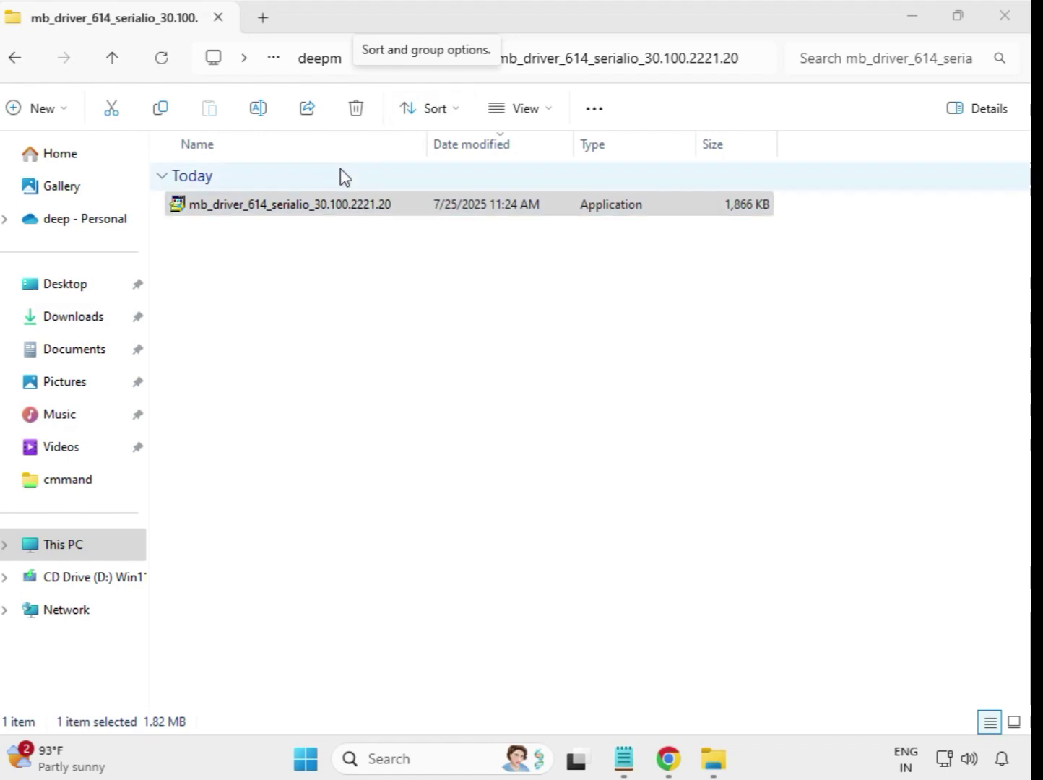
pyautogui.click(17, 60)
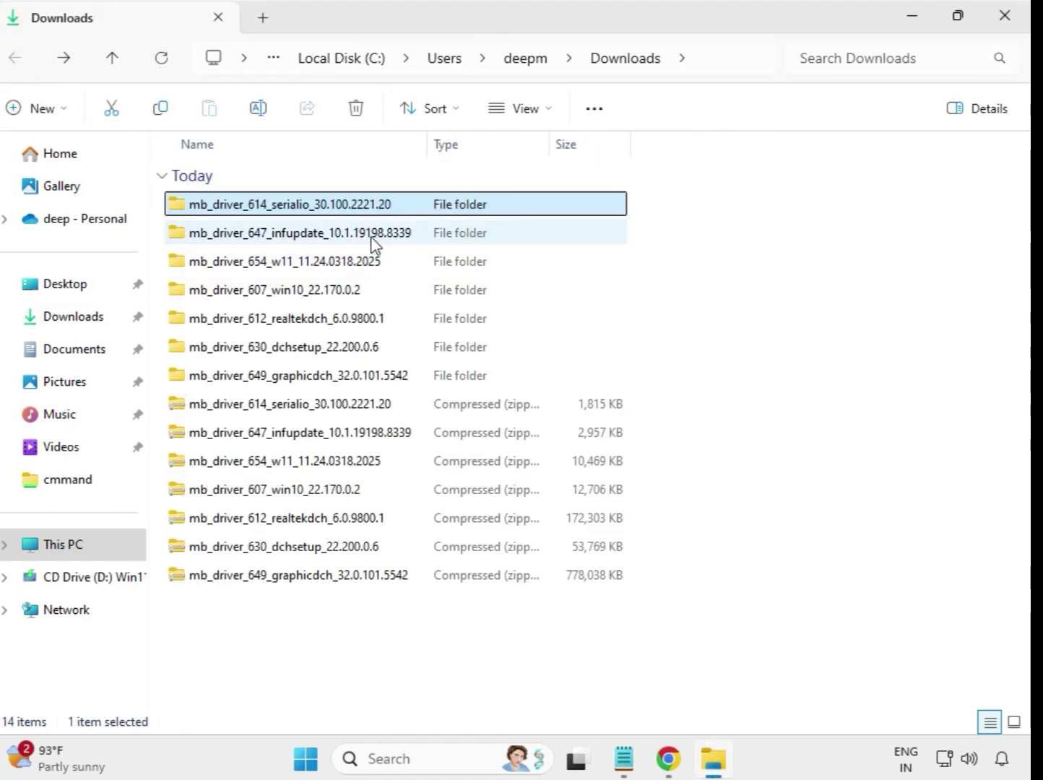
# Run the mb_driver_647_infupdate_10.1.19198.8339 installer from its extracted folder as administrator, allow it to make changes, and return to Downloads
pyautogui.doubleClick(345, 235)
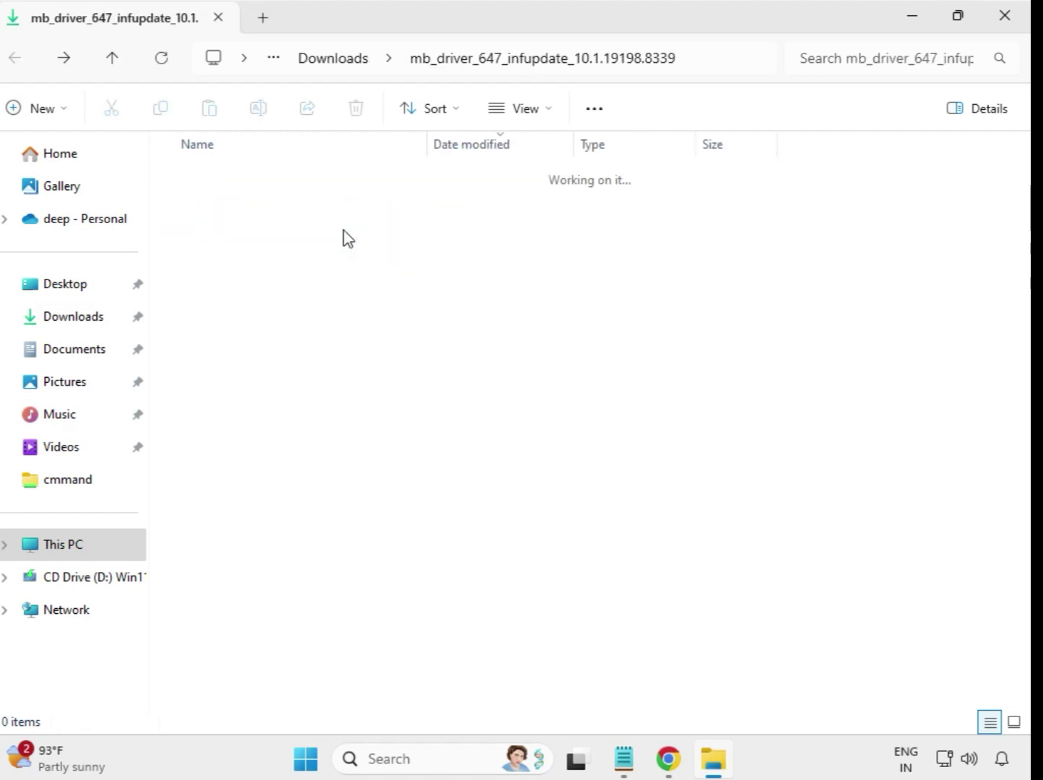
pyautogui.click(347, 213)
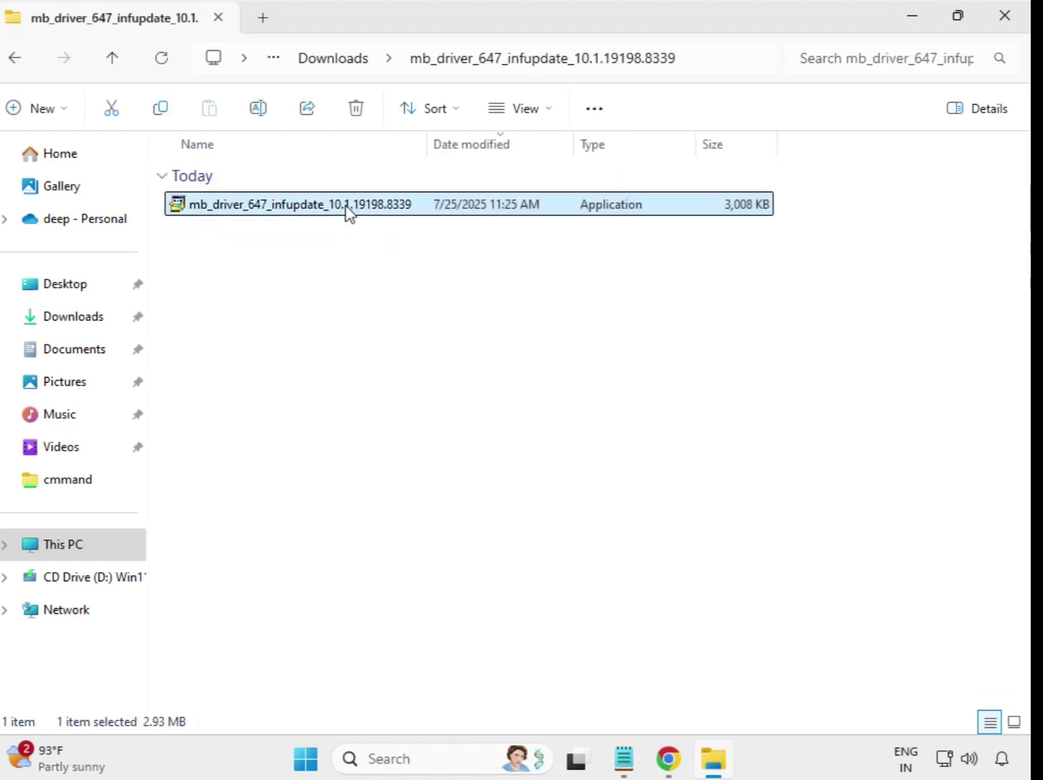
pyautogui.rightClick(347, 211)
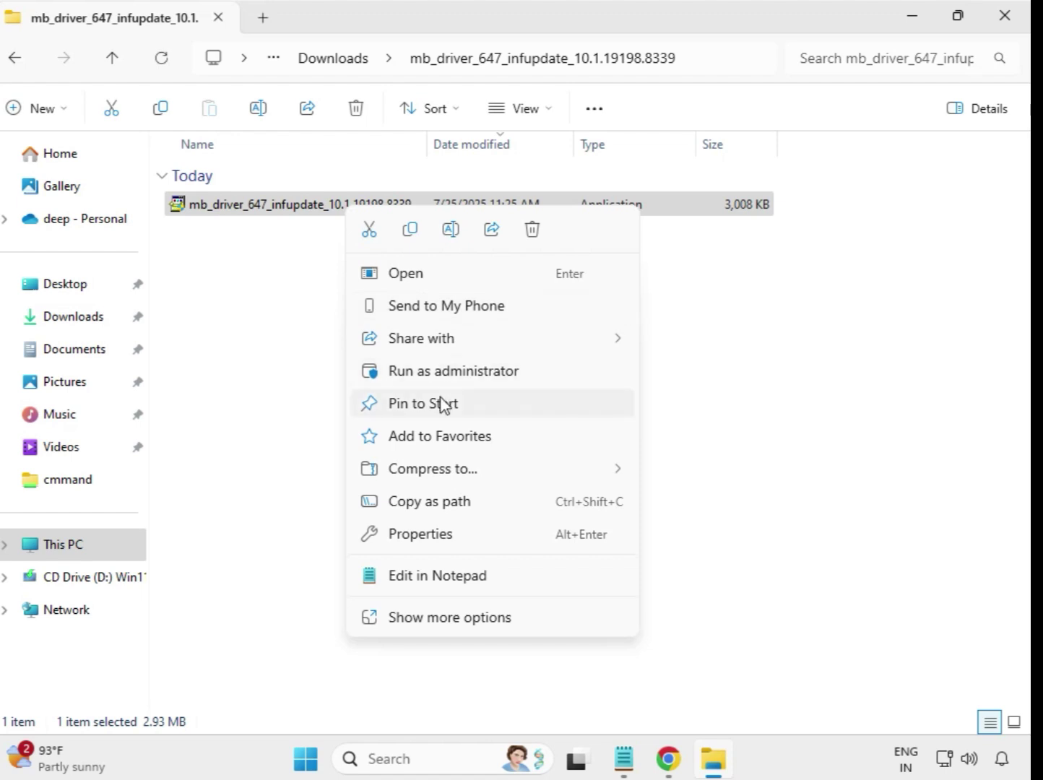
pyautogui.click(453, 372)
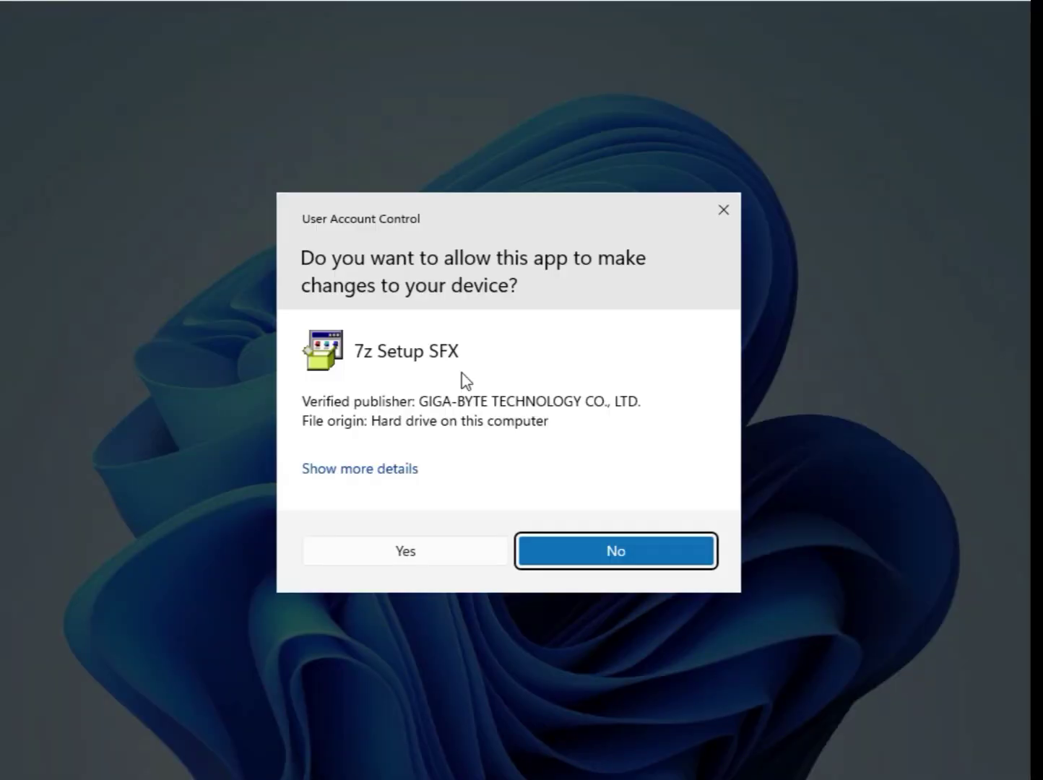
pyautogui.click(475, 557)
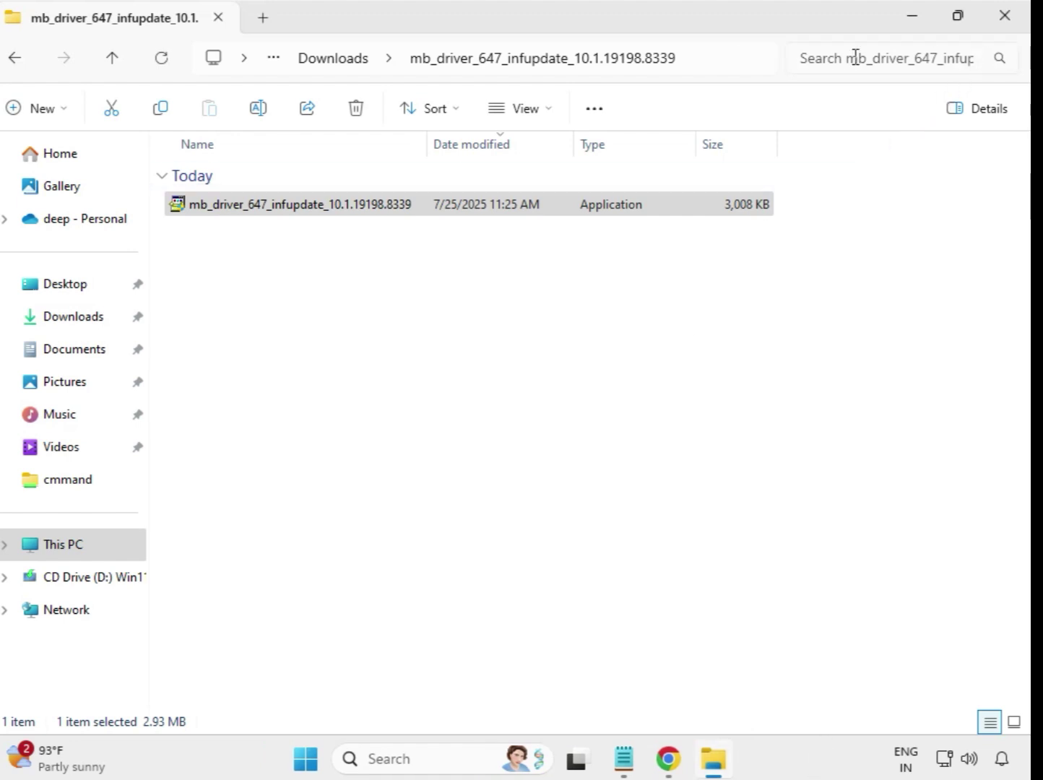
pyautogui.click(313, 63)
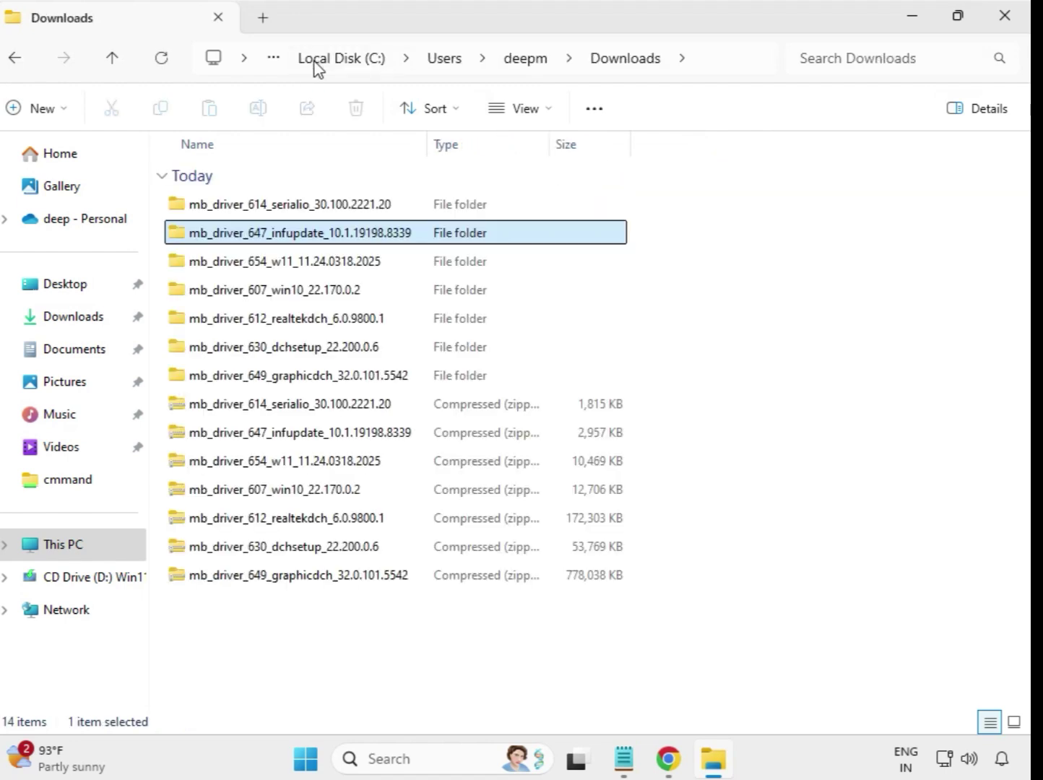
# Run the mb_driver_654_w11_11.24.0318.2025 installer from its extracted folder as administrator, allow it to make changes, and return to Downloads
pyautogui.doubleClick(292, 266)
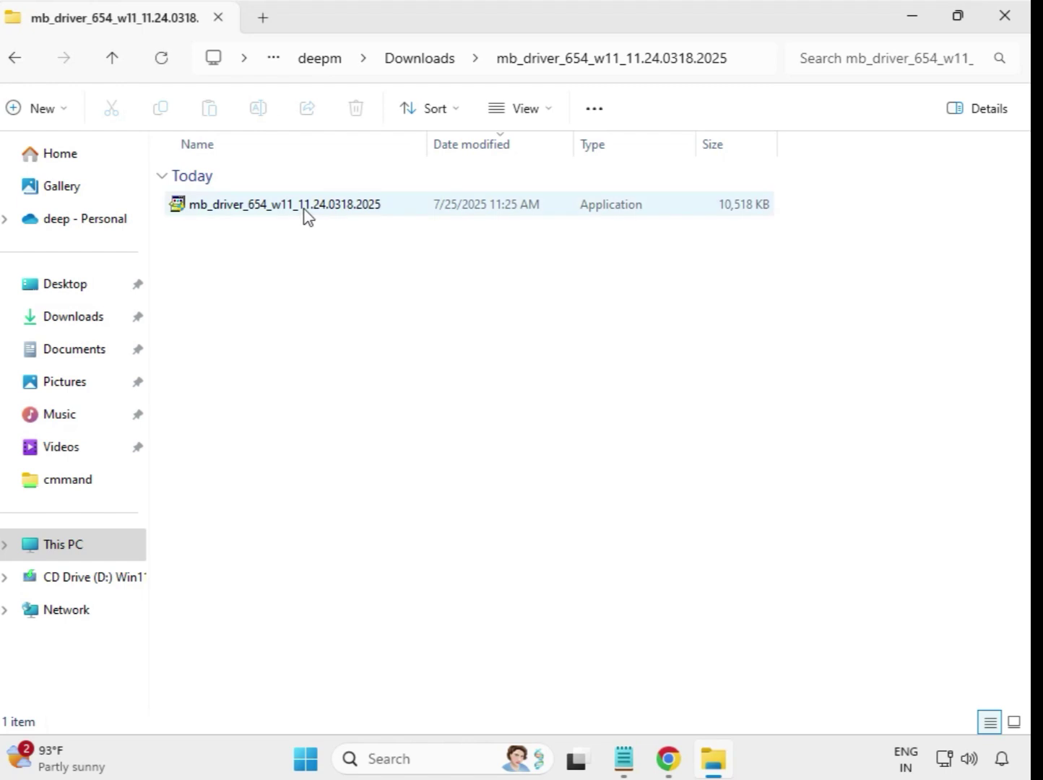
pyautogui.click(307, 214)
pyautogui.rightClick(306, 214)
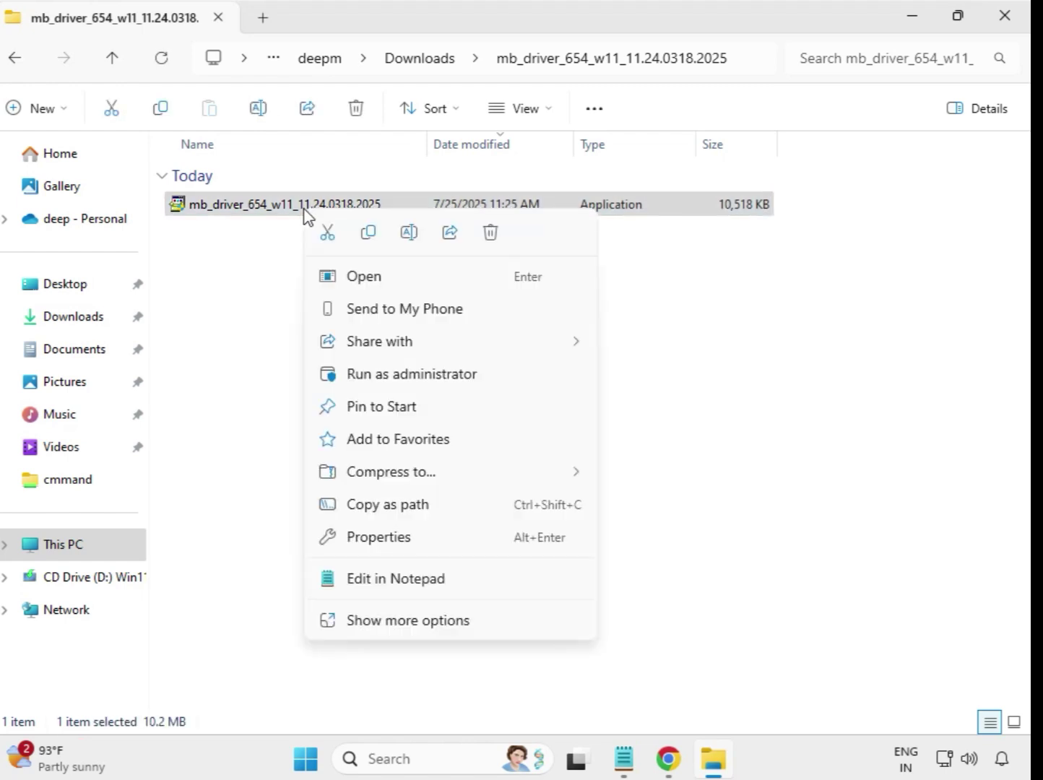
pyautogui.click(402, 376)
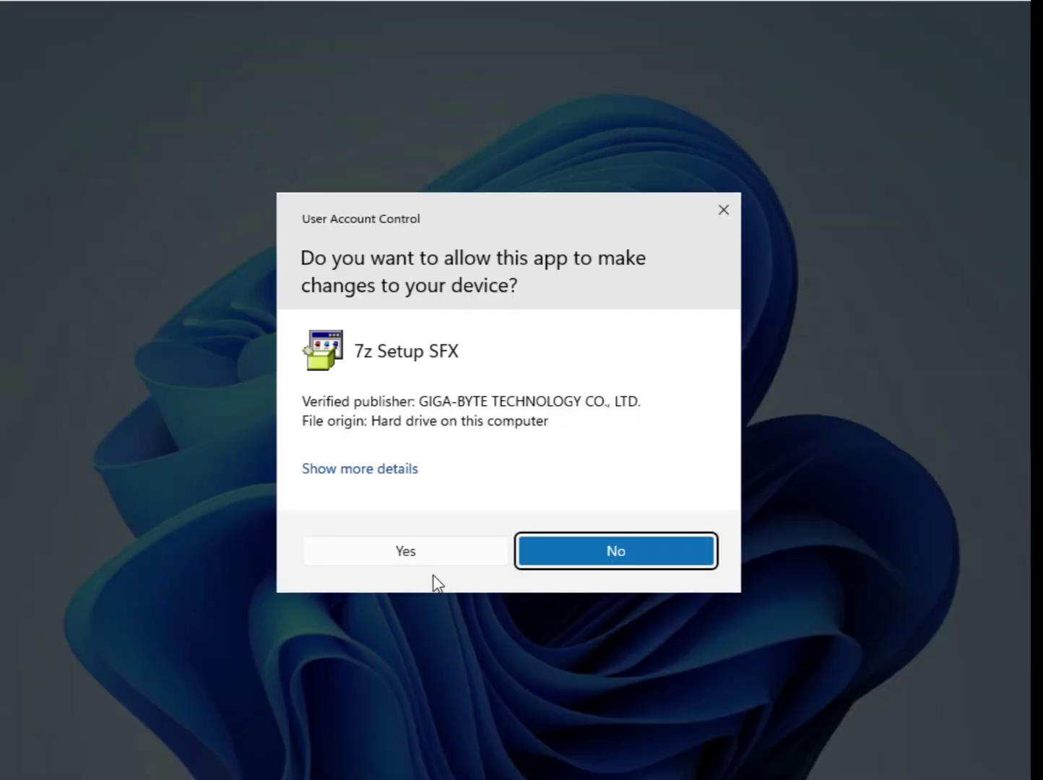
pyautogui.click(425, 558)
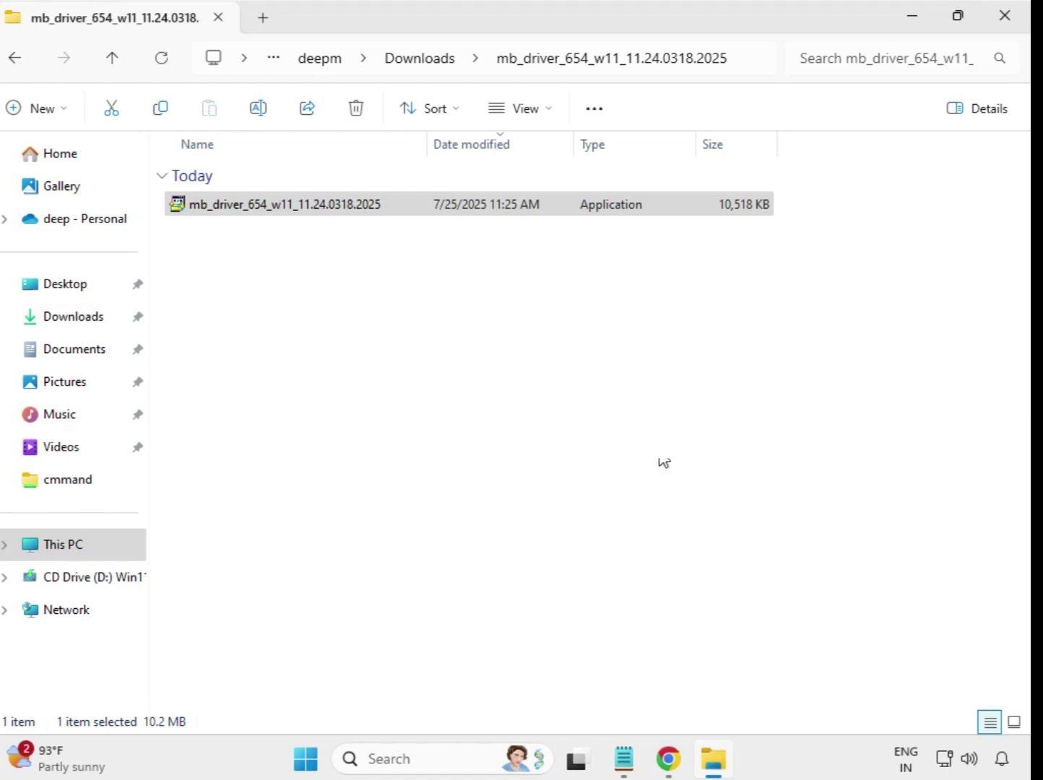
pyautogui.click(421, 62)
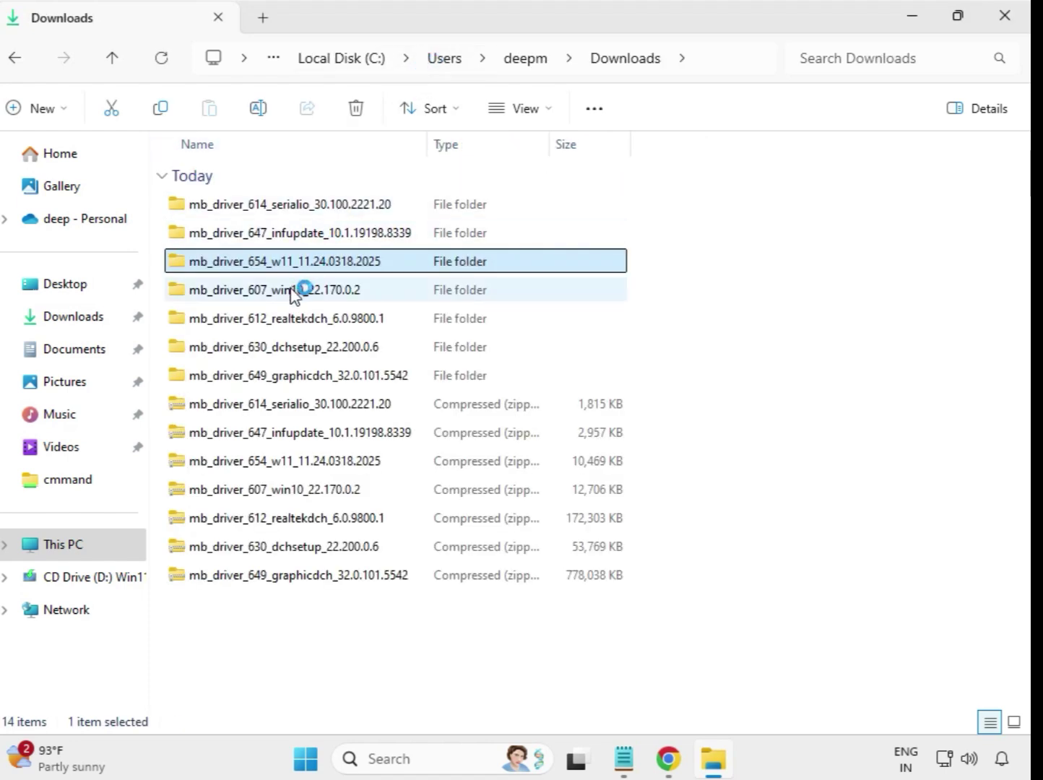
# Run the mb_driver_607_win10_22.170.0.2 installer from its extracted folder as administrator, allow it to make changes, and return to Downloads
pyautogui.doubleClick(301, 290)
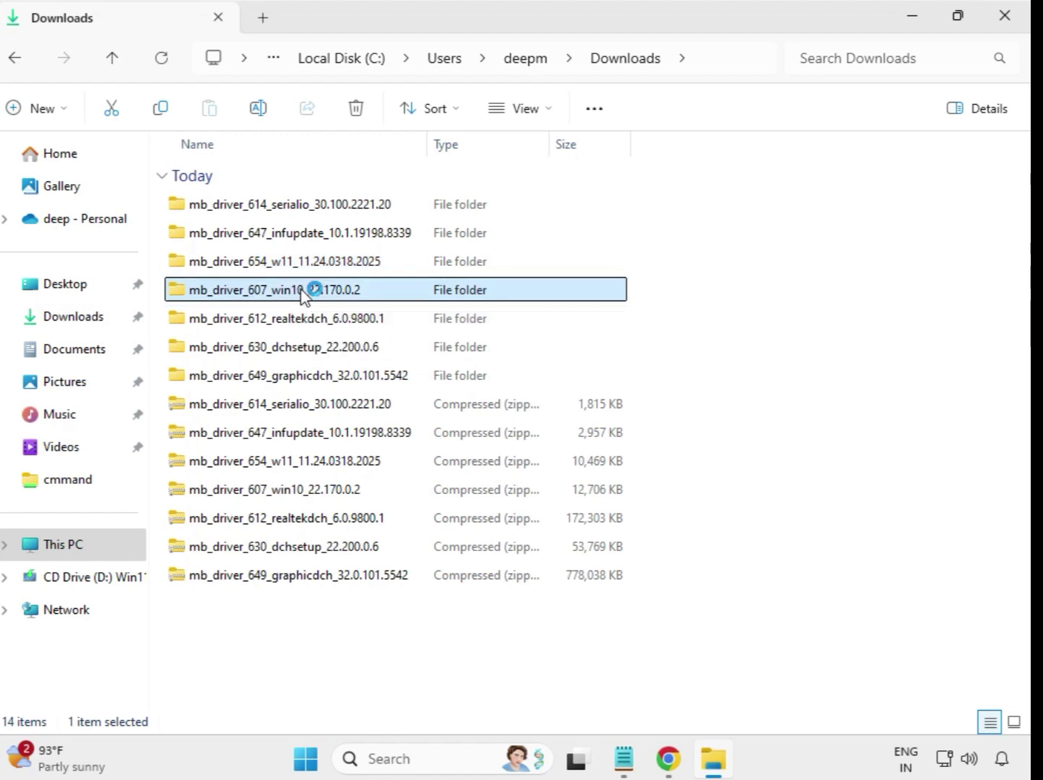
pyautogui.click(287, 208)
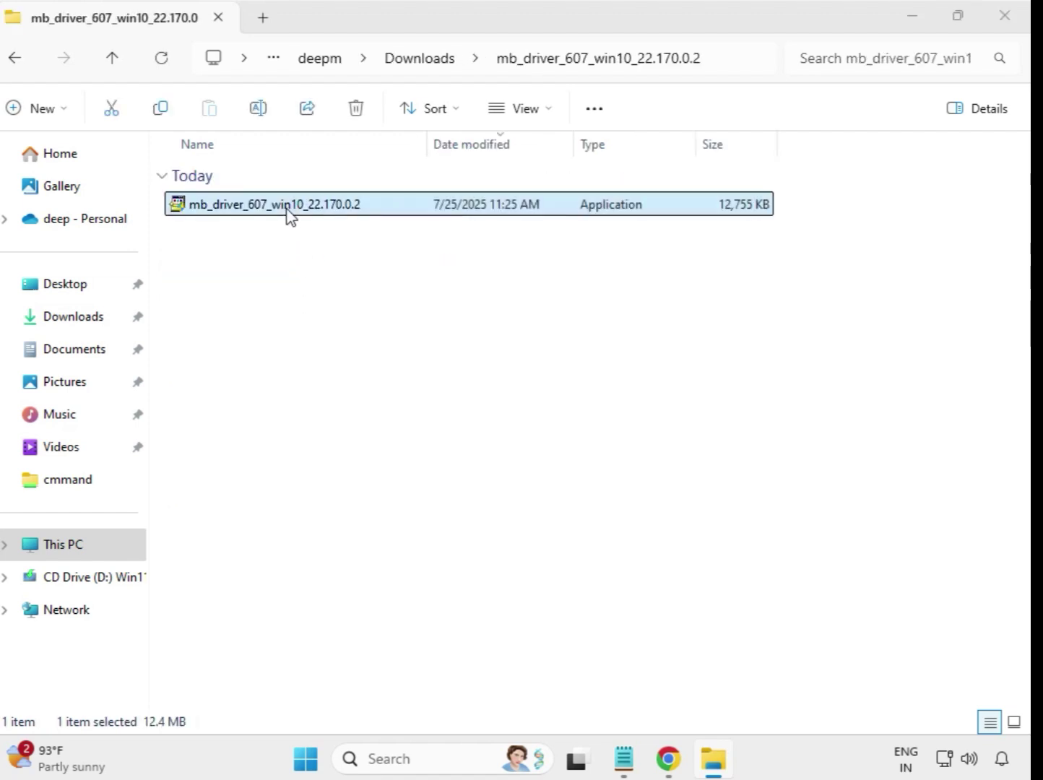
pyautogui.rightClick(286, 208)
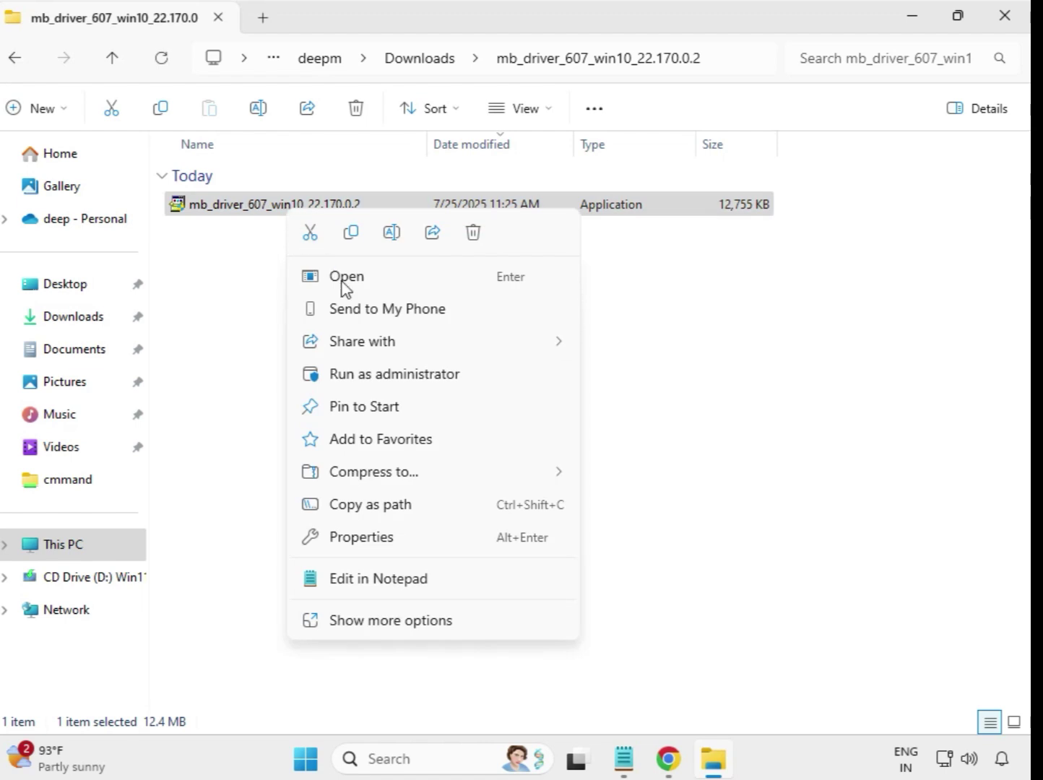
pyautogui.click(372, 372)
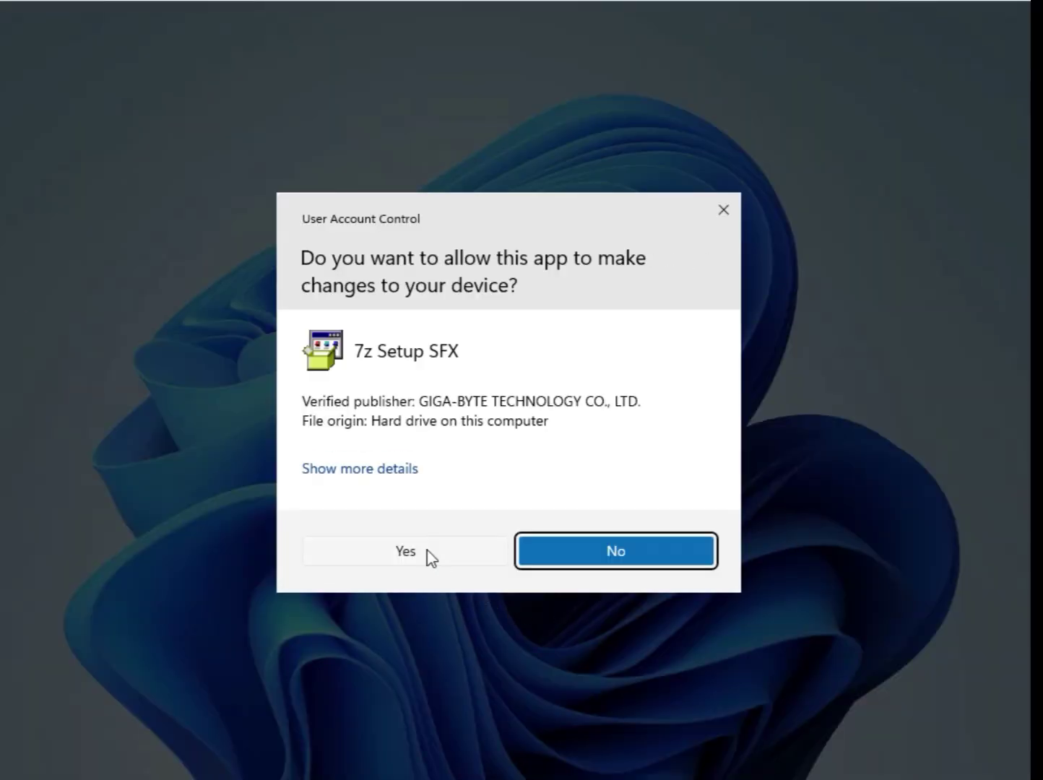
pyautogui.click(429, 555)
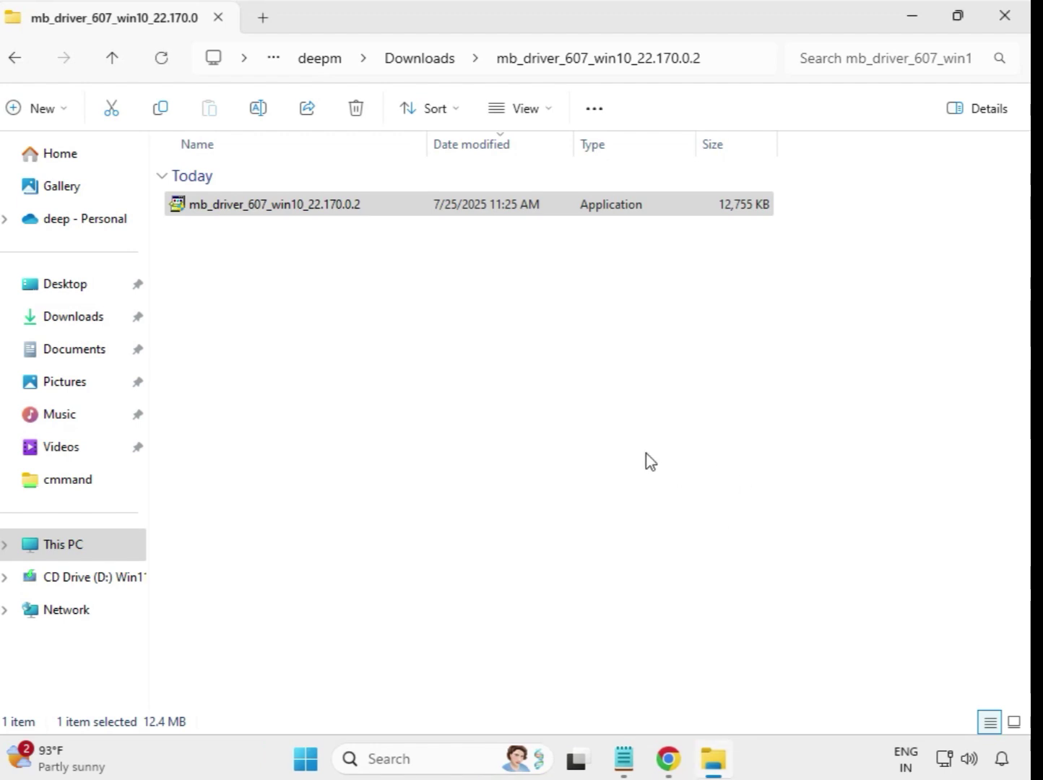
pyautogui.click(418, 58)
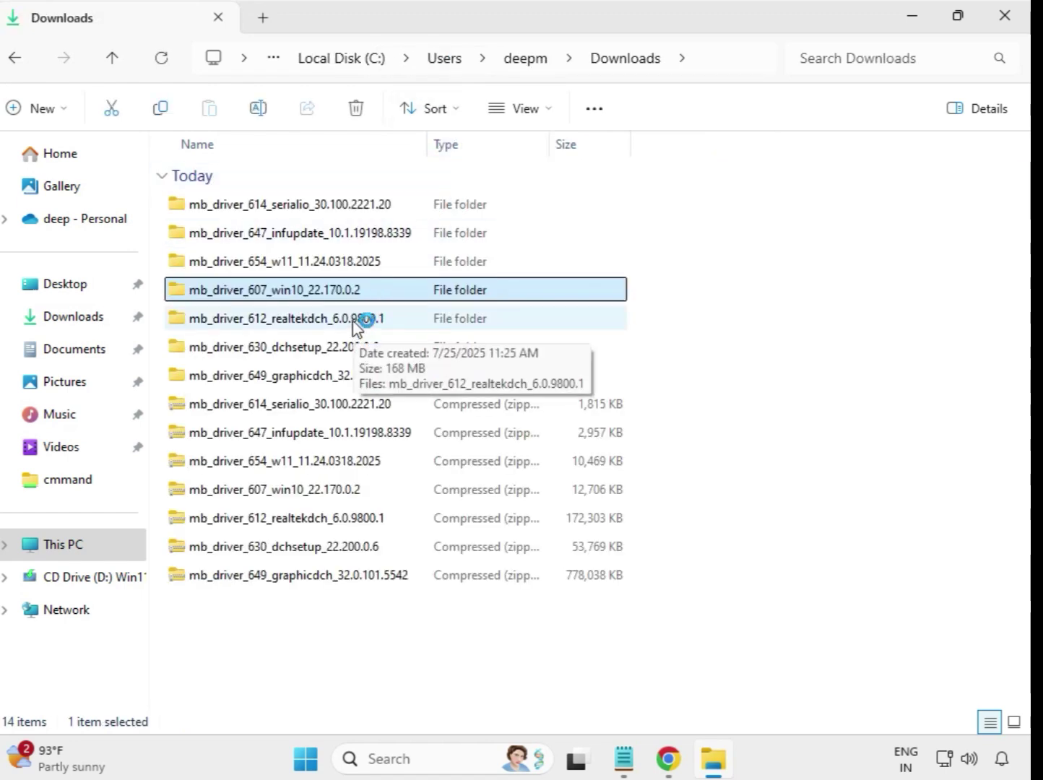
# Run the mb_driver_612_realtekdch_6.0.9800.1 installer from its extracted folder as administrator, allow it to make changes, and return to Downloads
pyautogui.click(354, 323)
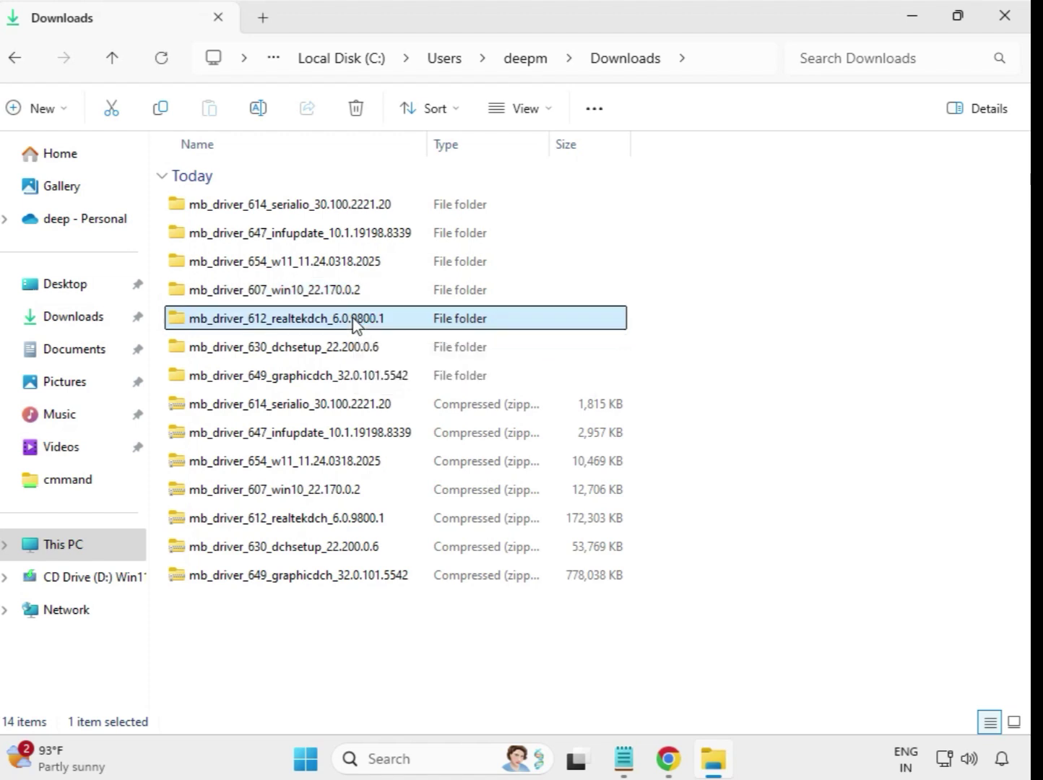
pyautogui.doubleClick(415, 323)
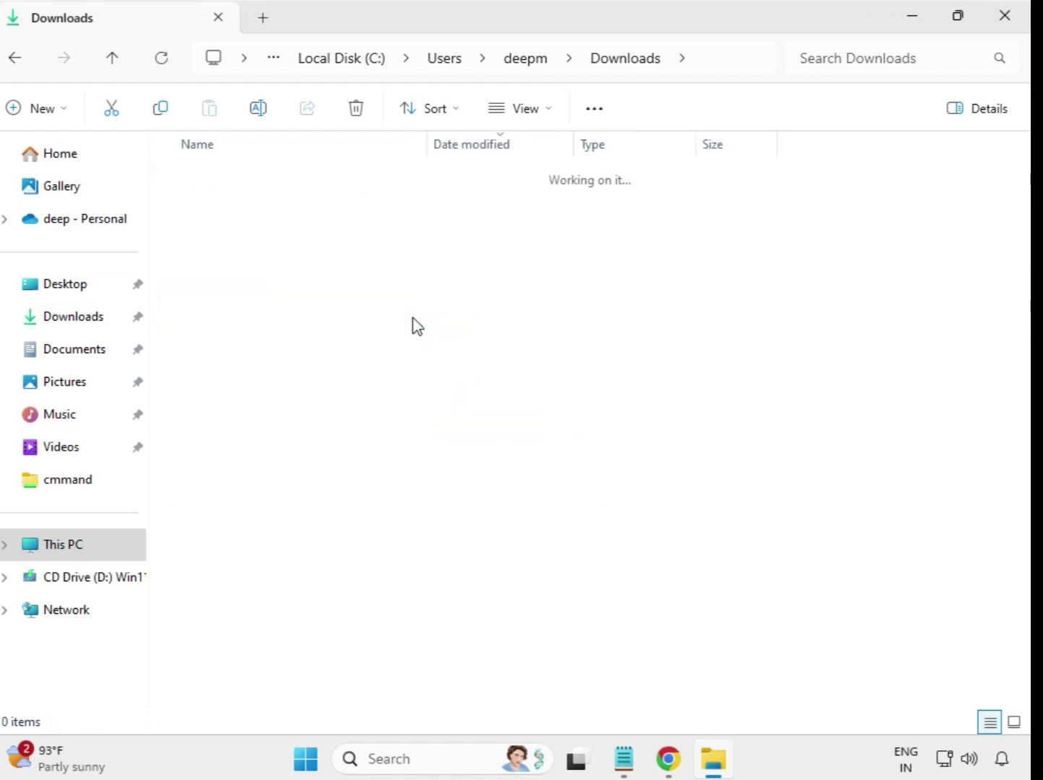
pyautogui.click(321, 209)
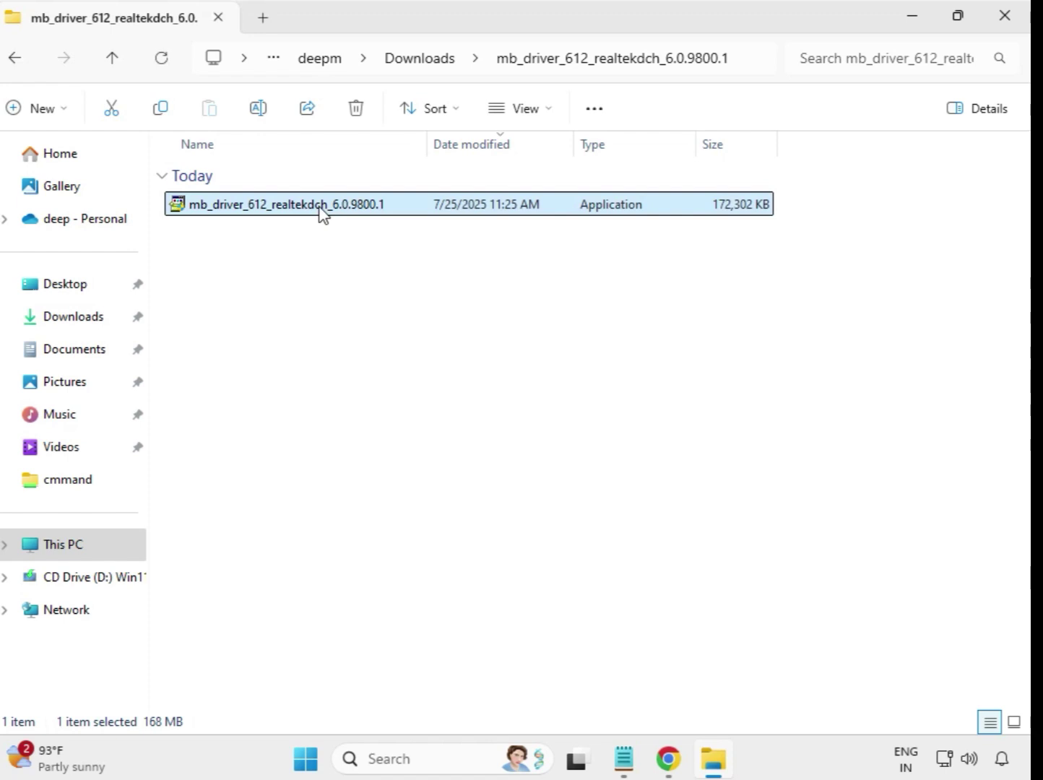
pyautogui.rightClick(322, 211)
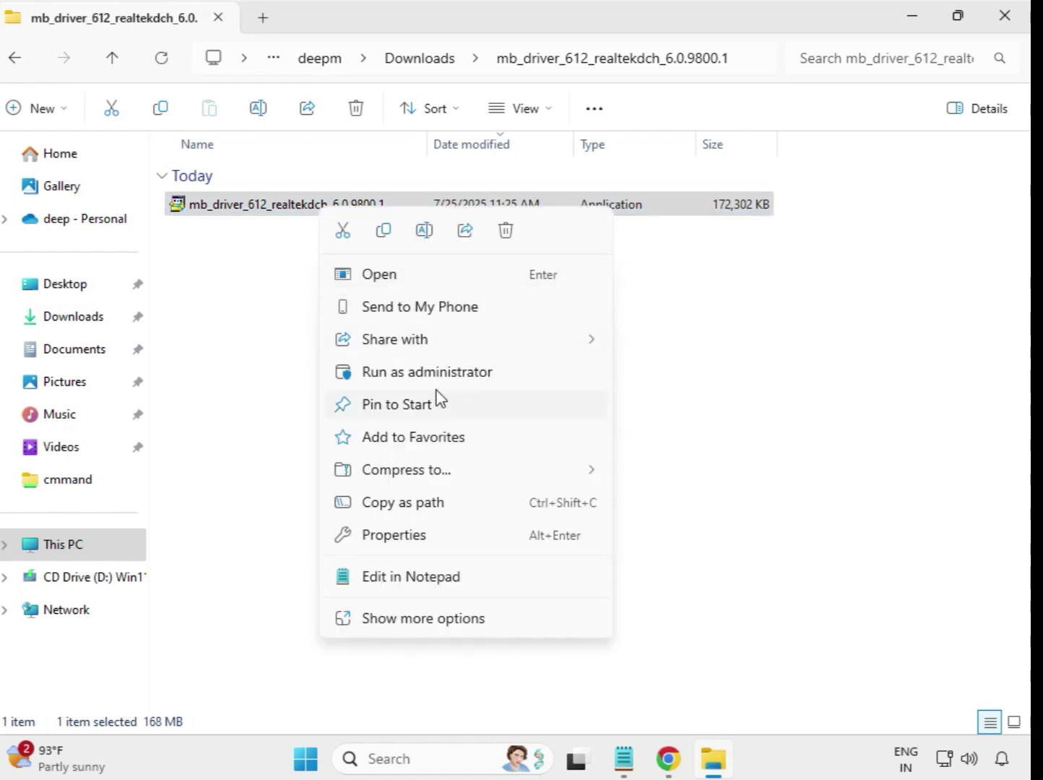
pyautogui.click(450, 372)
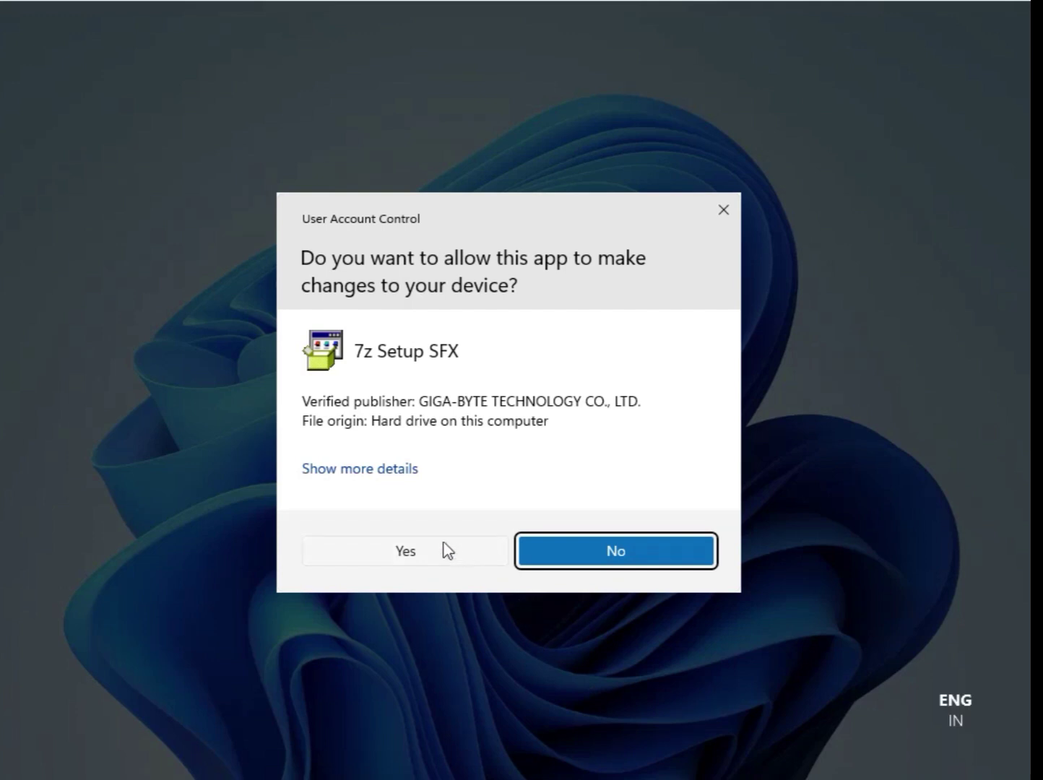
pyautogui.click(424, 548)
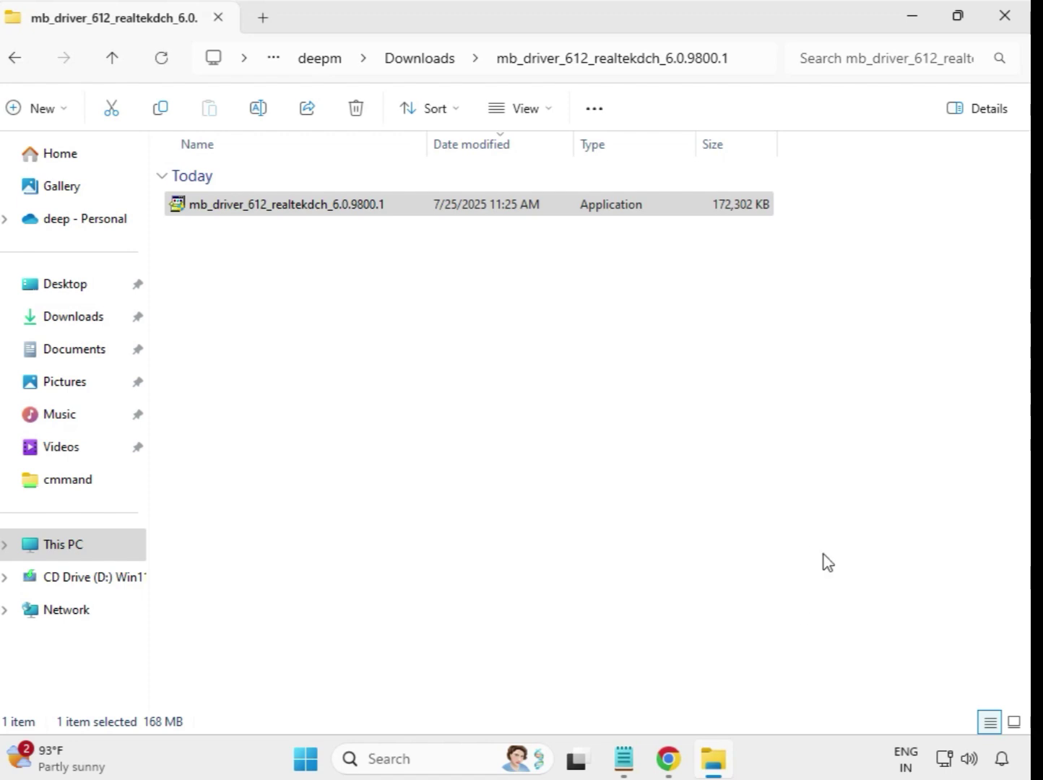
pyautogui.click(423, 67)
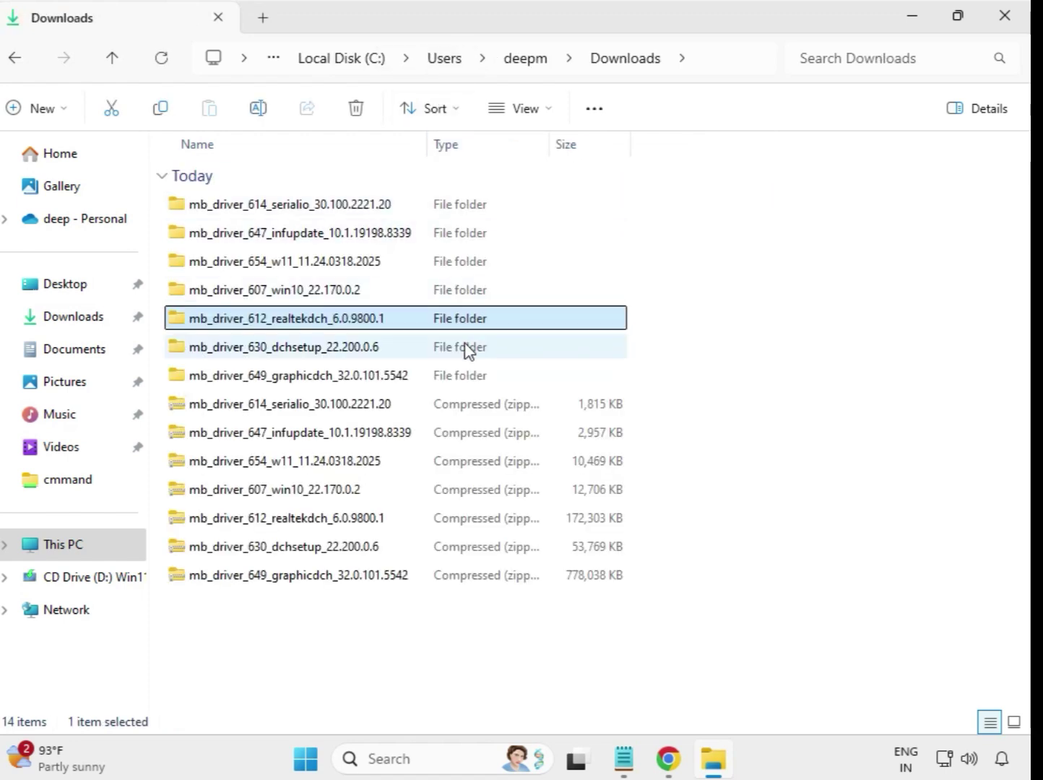
# Run the mb_driver_630_dchsetup_22.200.0.6 installer from its extracted folder as administrator, allow it to make changes, and return to Downloads
pyautogui.click(342, 354)
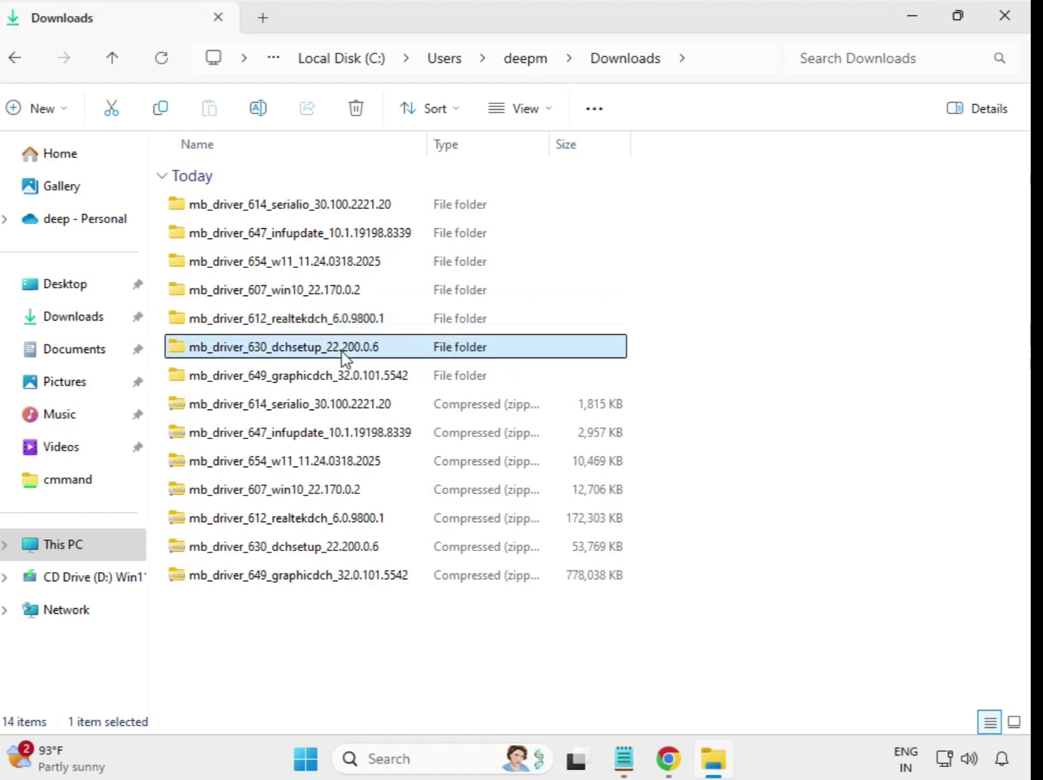
pyautogui.click(350, 383)
pyautogui.click(350, 354)
pyautogui.doubleClick(336, 352)
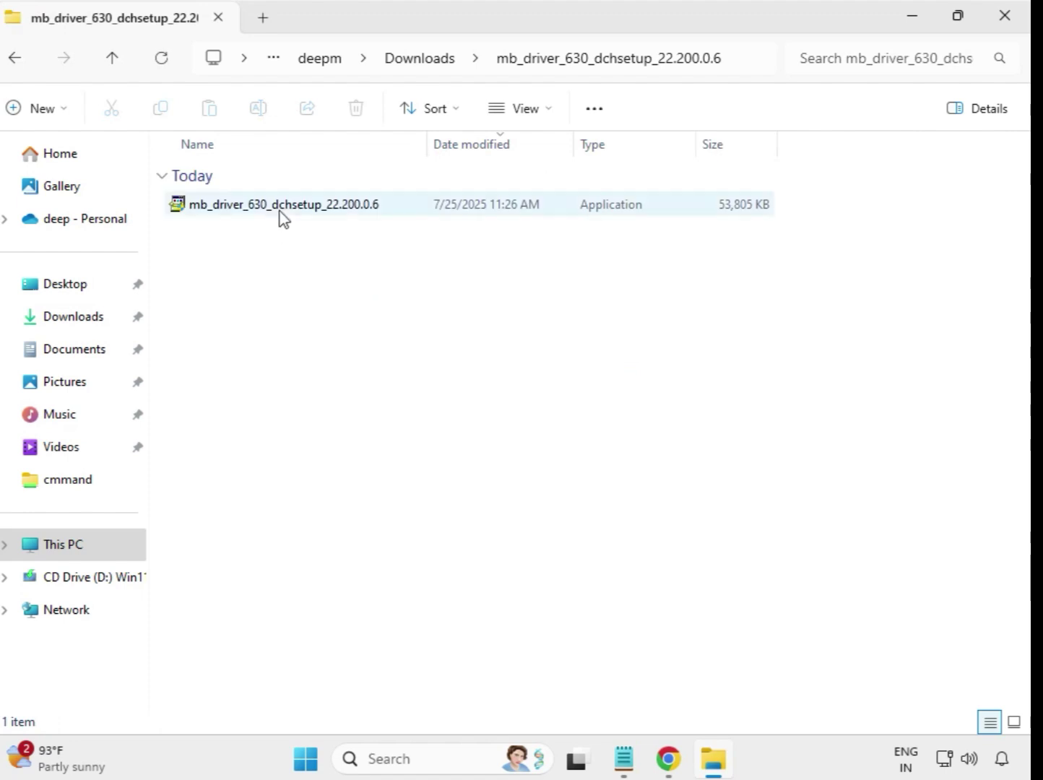
pyautogui.click(281, 217)
pyautogui.rightClick(281, 216)
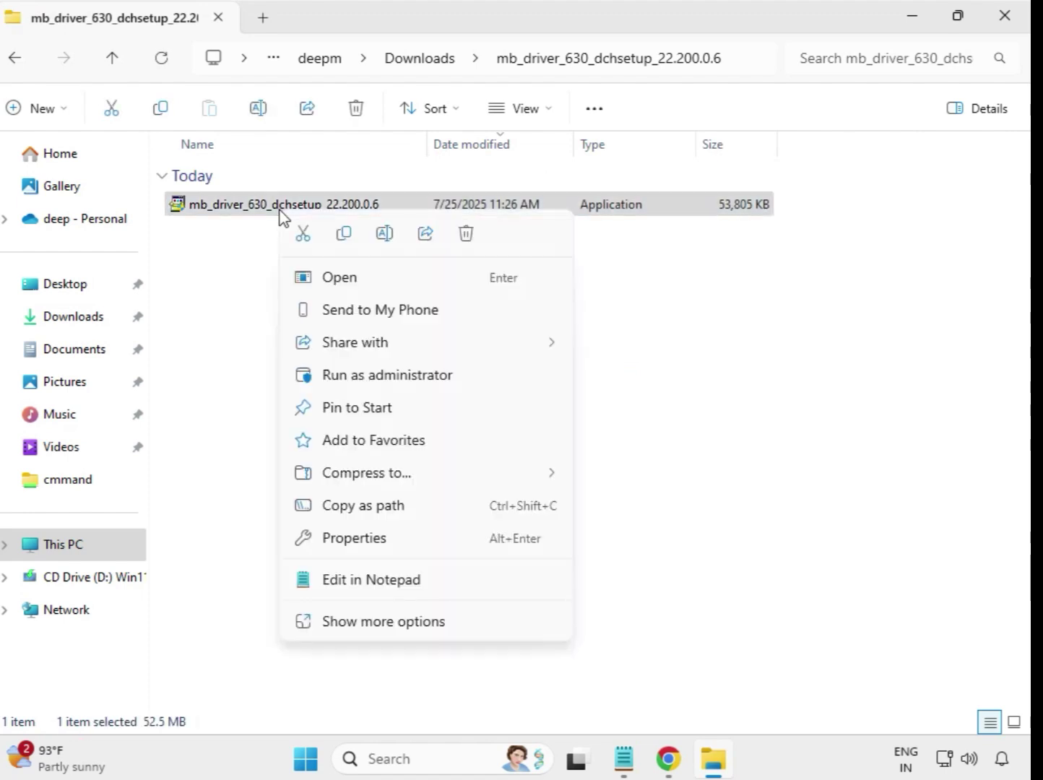
pyautogui.click(393, 378)
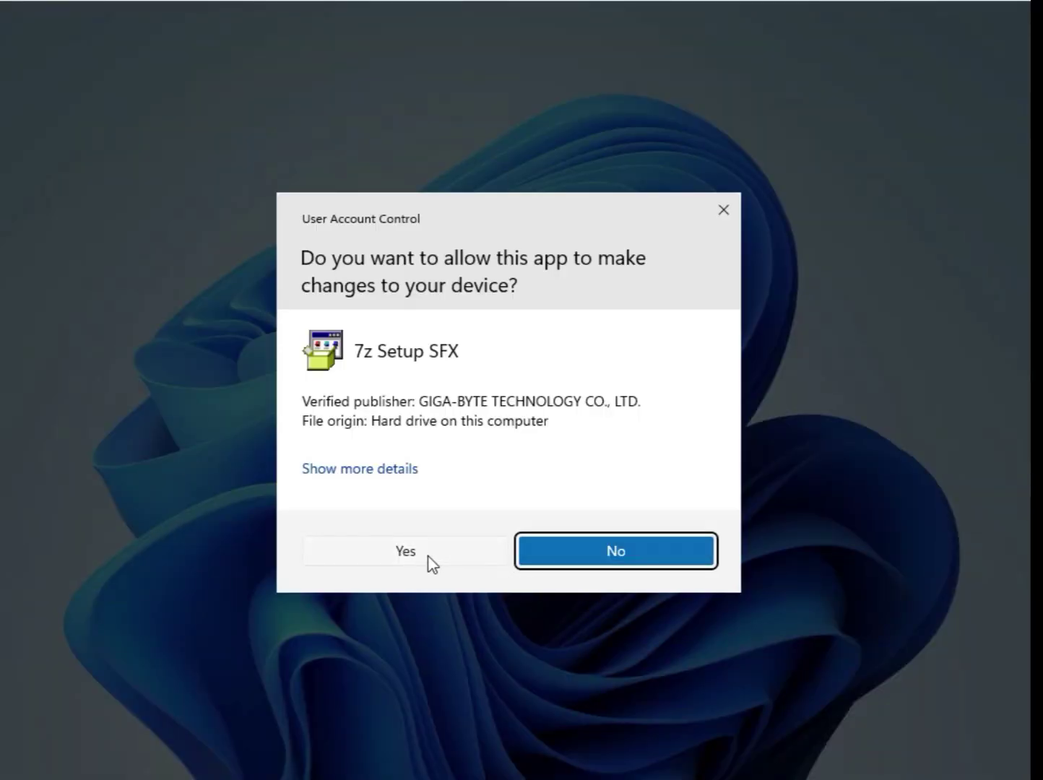
pyautogui.click(431, 563)
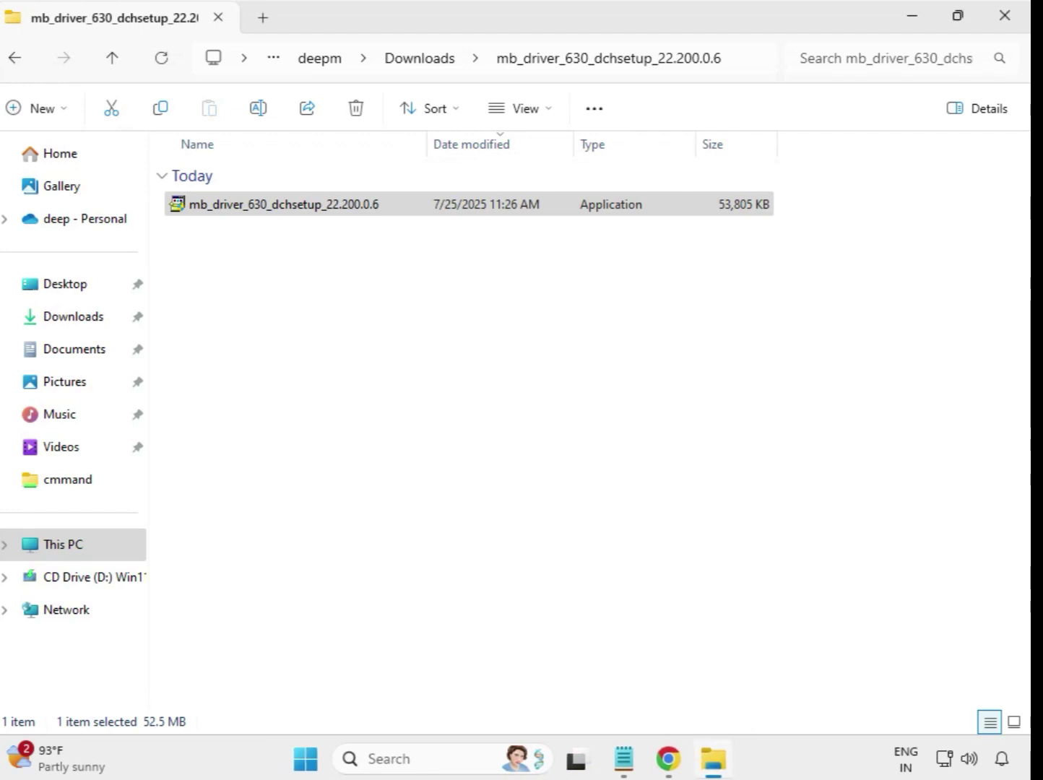
pyautogui.click(421, 59)
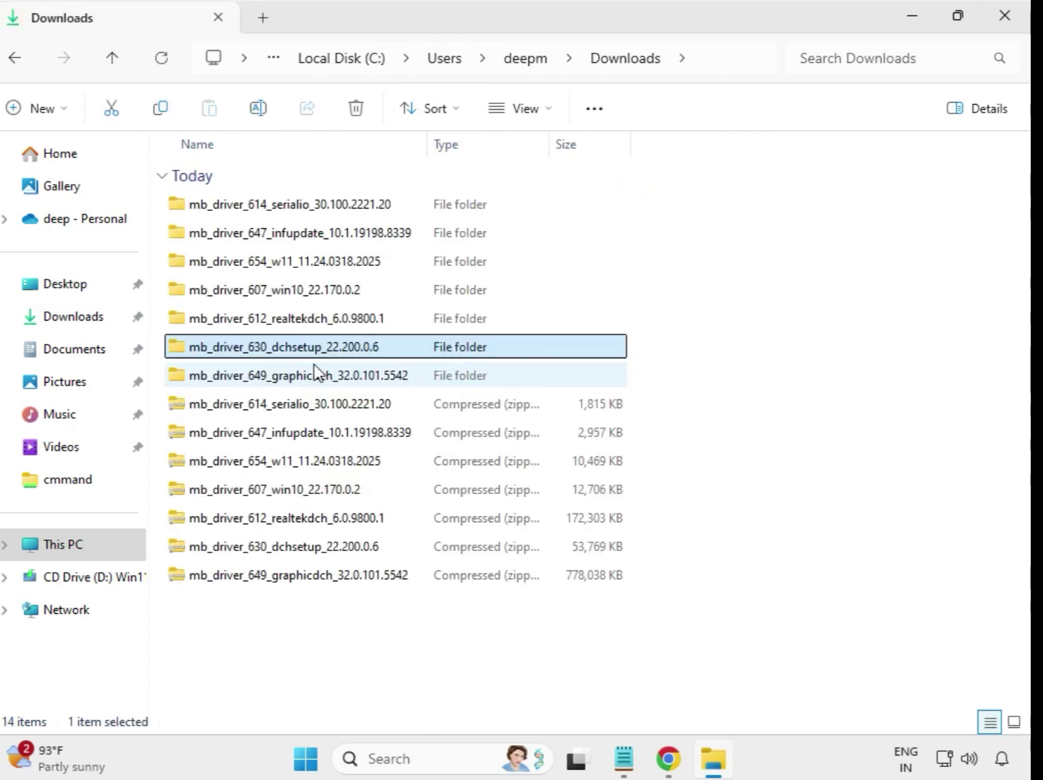
# Run the mb_driver_649_graphicdch_32.0.101.5542 installer from its extracted folder as administrator and allow it to make changes
pyautogui.click(313, 377)
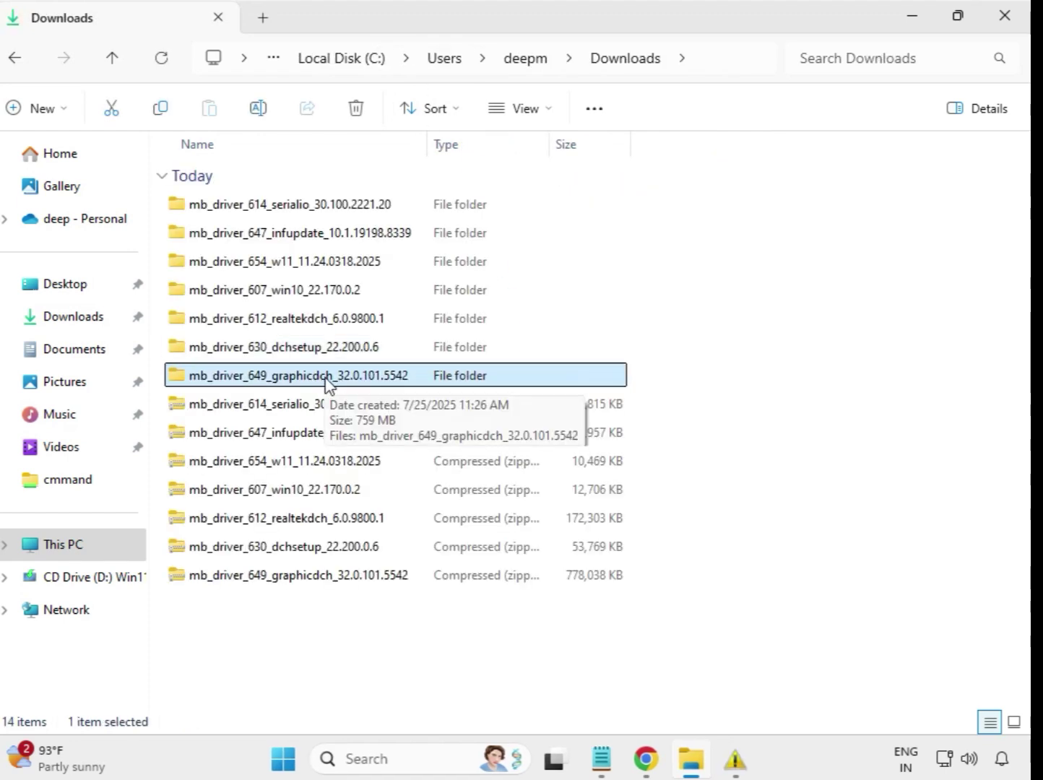
pyautogui.doubleClick(329, 379)
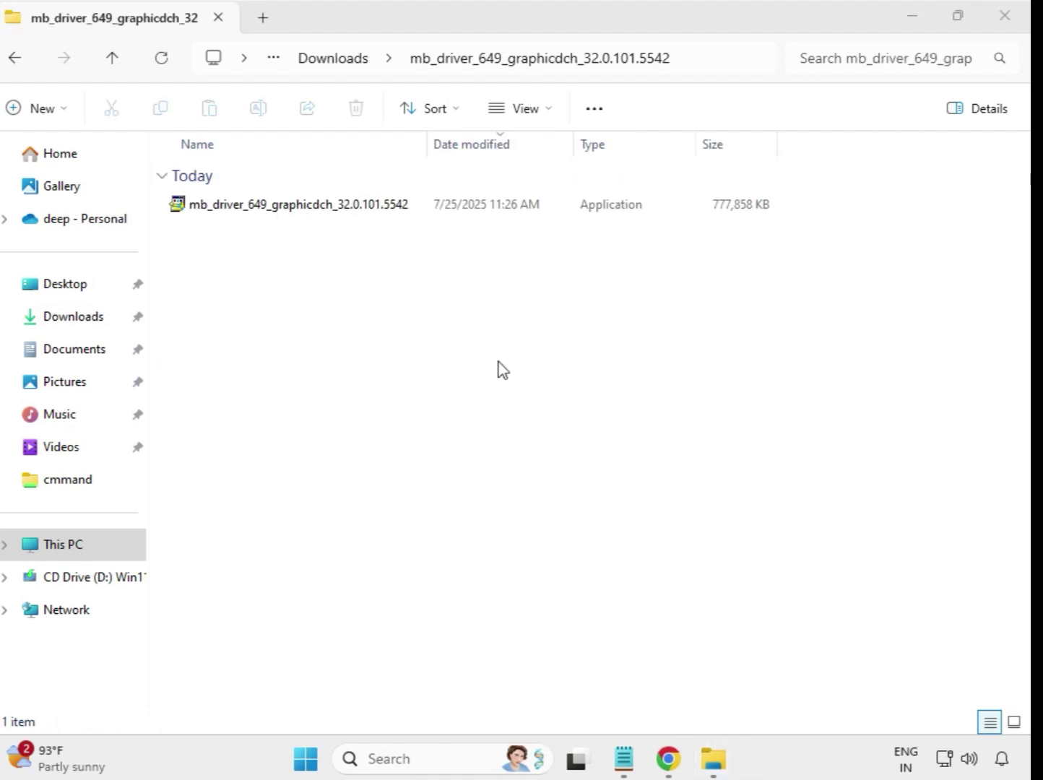
pyautogui.click(338, 208)
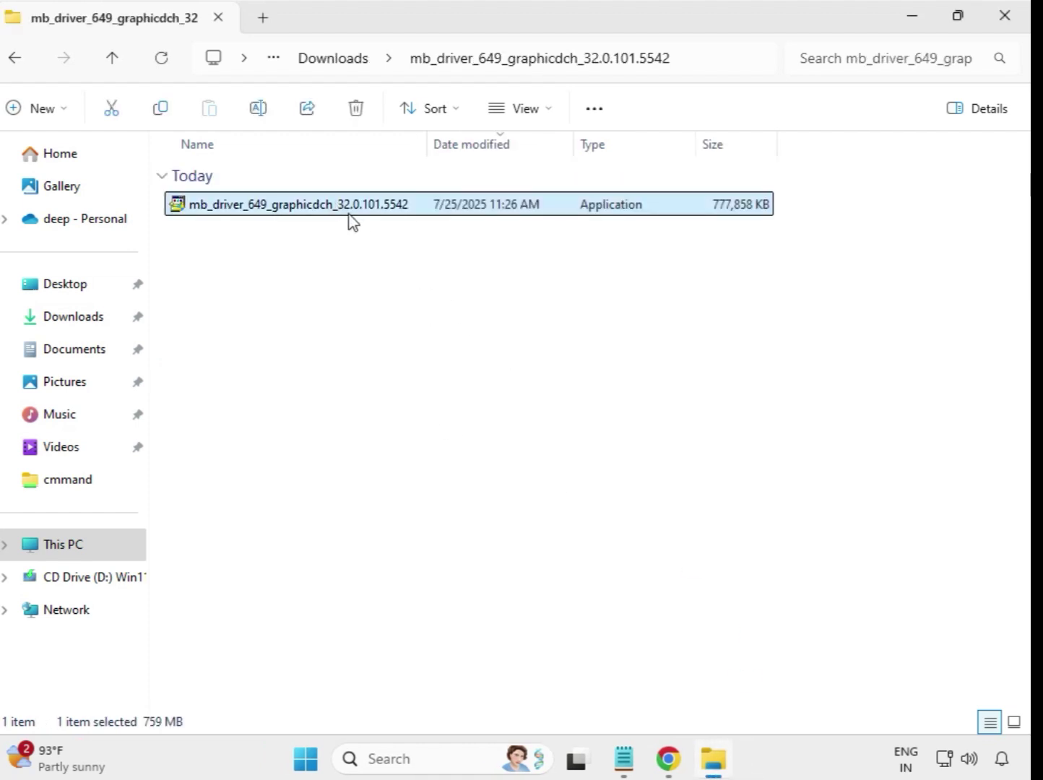
pyautogui.rightClick(348, 215)
pyautogui.click(440, 367)
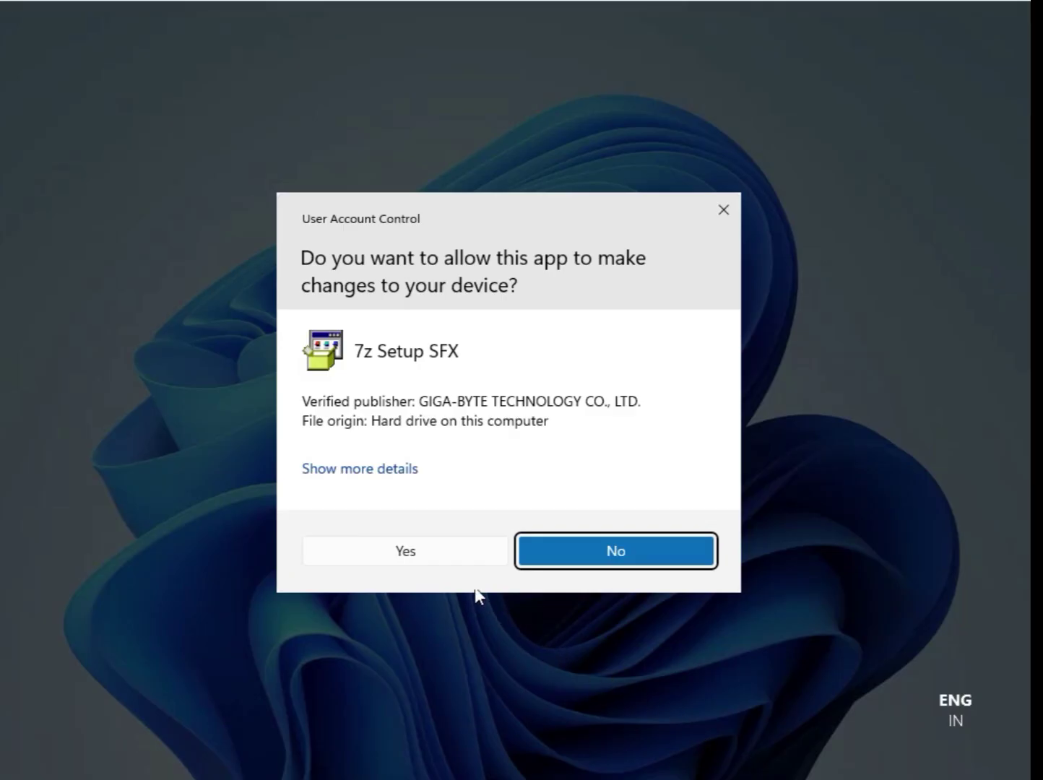
pyautogui.click(412, 551)
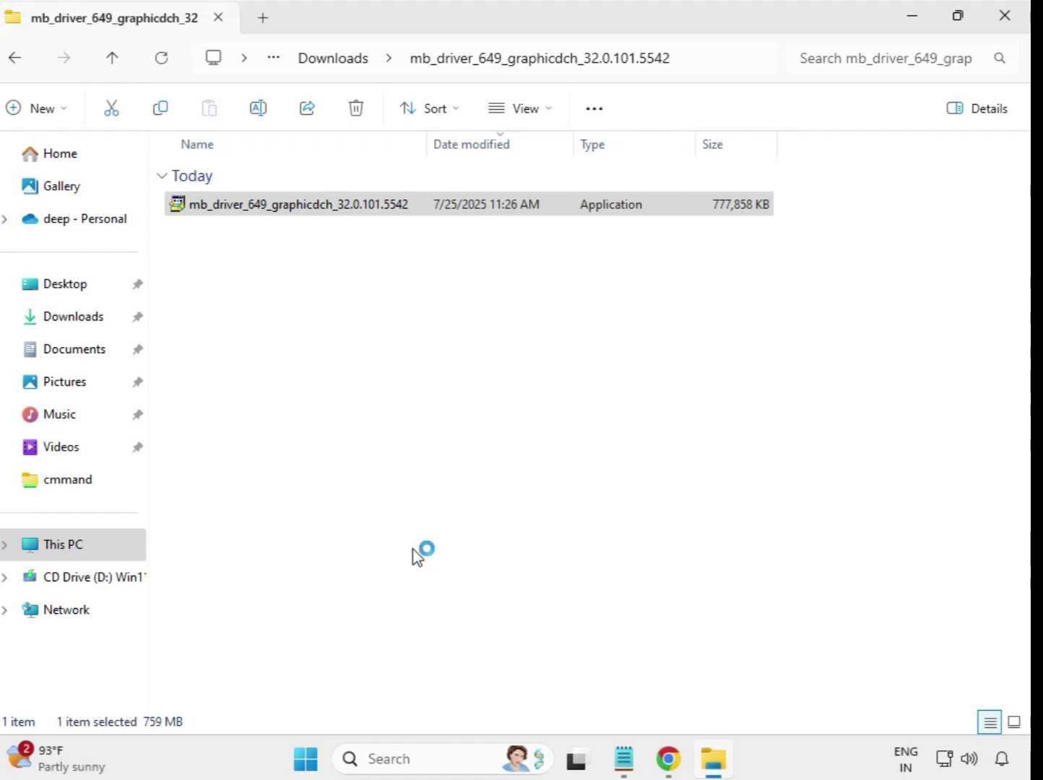